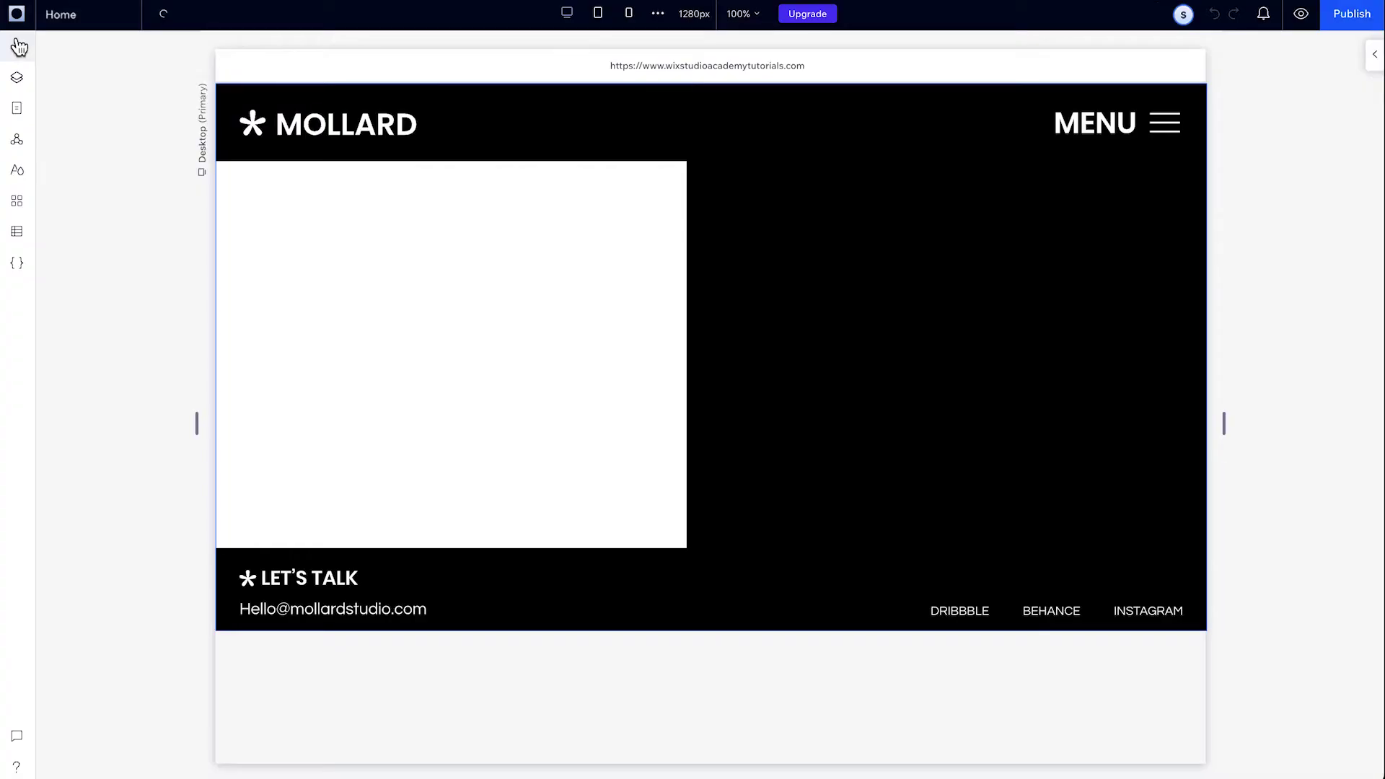
- Add the AuraSkyn image to the page and drag it into the black right-hand container
{"action": "left_click", "coordinate": [16, 45]}
{"action": "left_click", "coordinate": [588, 348]}
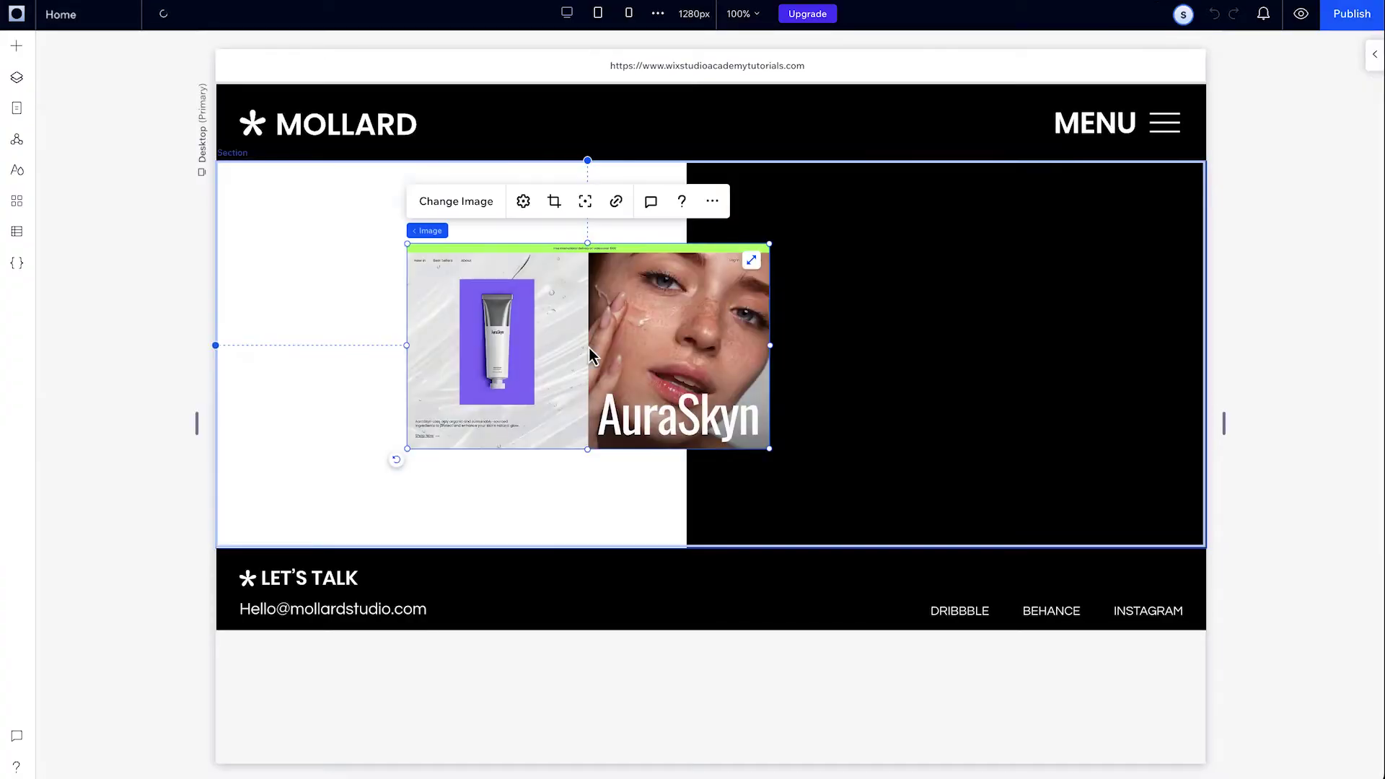
{"action": "left_click", "coordinate": [1374, 54]}
{"action": "scroll", "coordinate": [1357, 313], "scroll_direction": "down", "scroll_amount": 4}
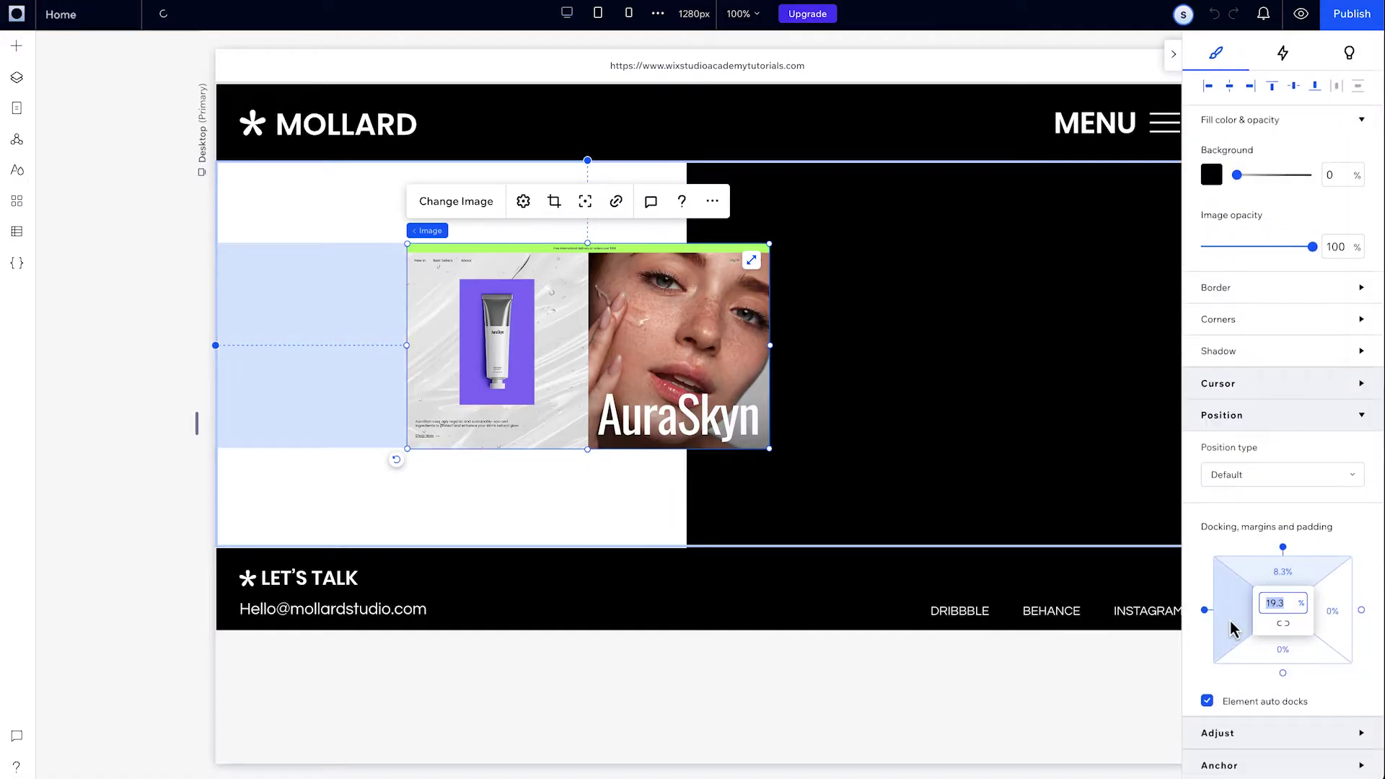
{"action": "left_click_drag", "start_coordinate": [671, 334], "coordinate": [993, 318]}
- Set the black container's top padding to 30%
{"action": "left_click", "coordinate": [1150, 347]}
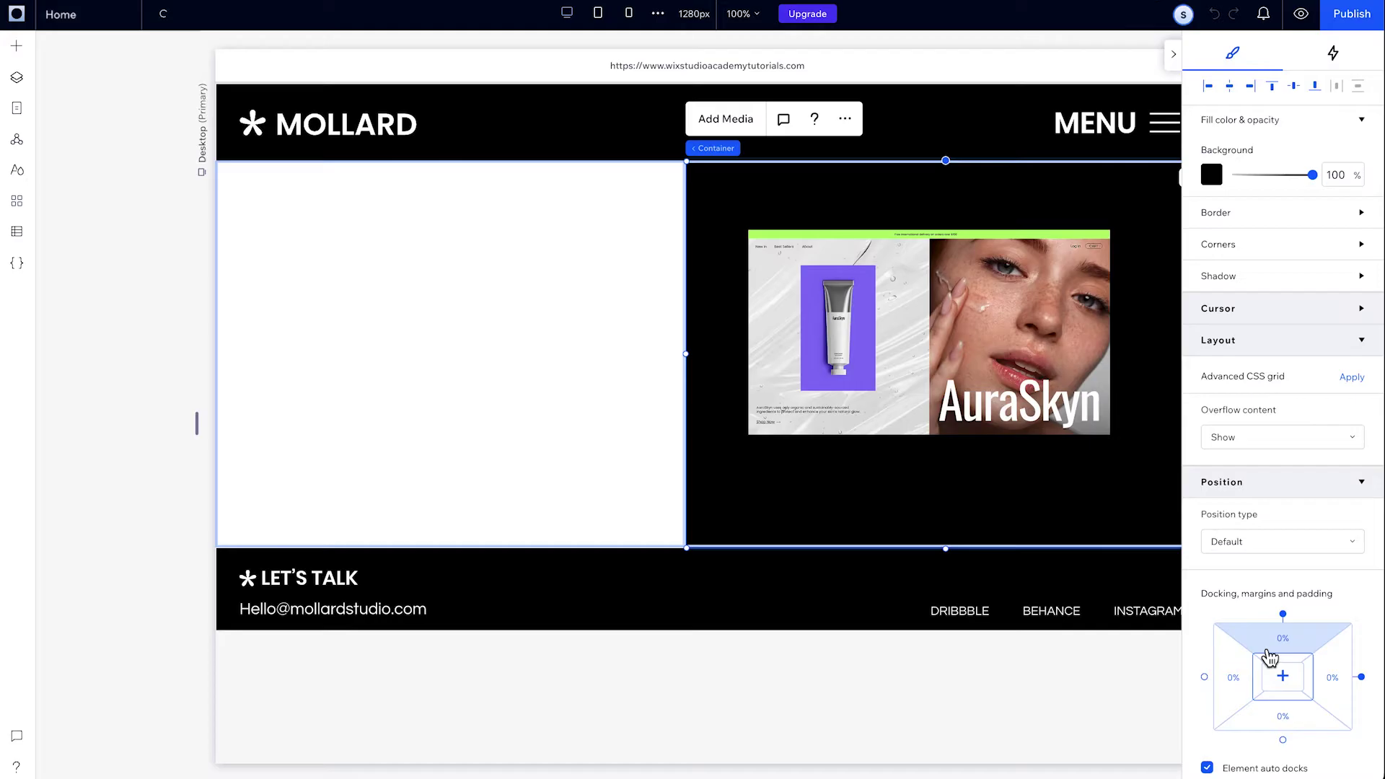
{"action": "left_click", "coordinate": [1281, 656]}
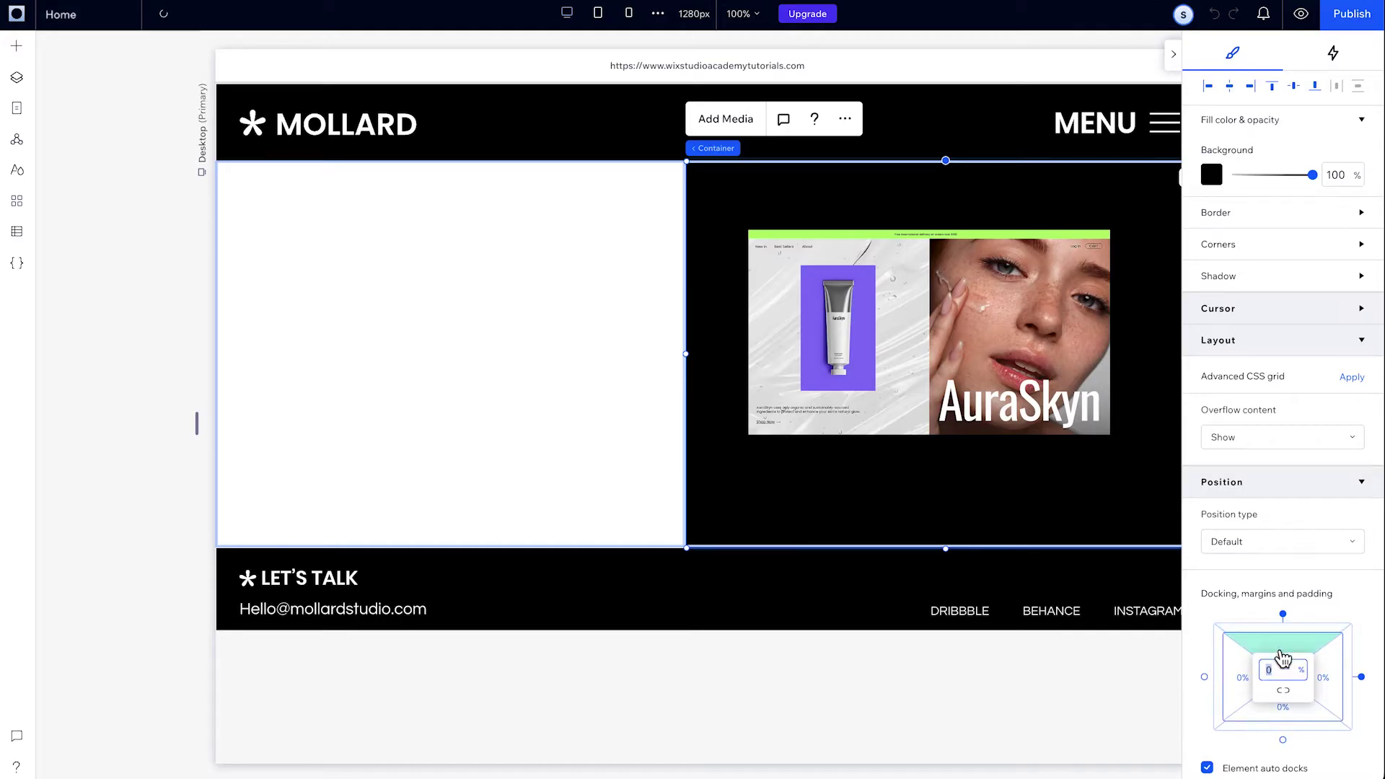
{"action": "type", "text": "30"}
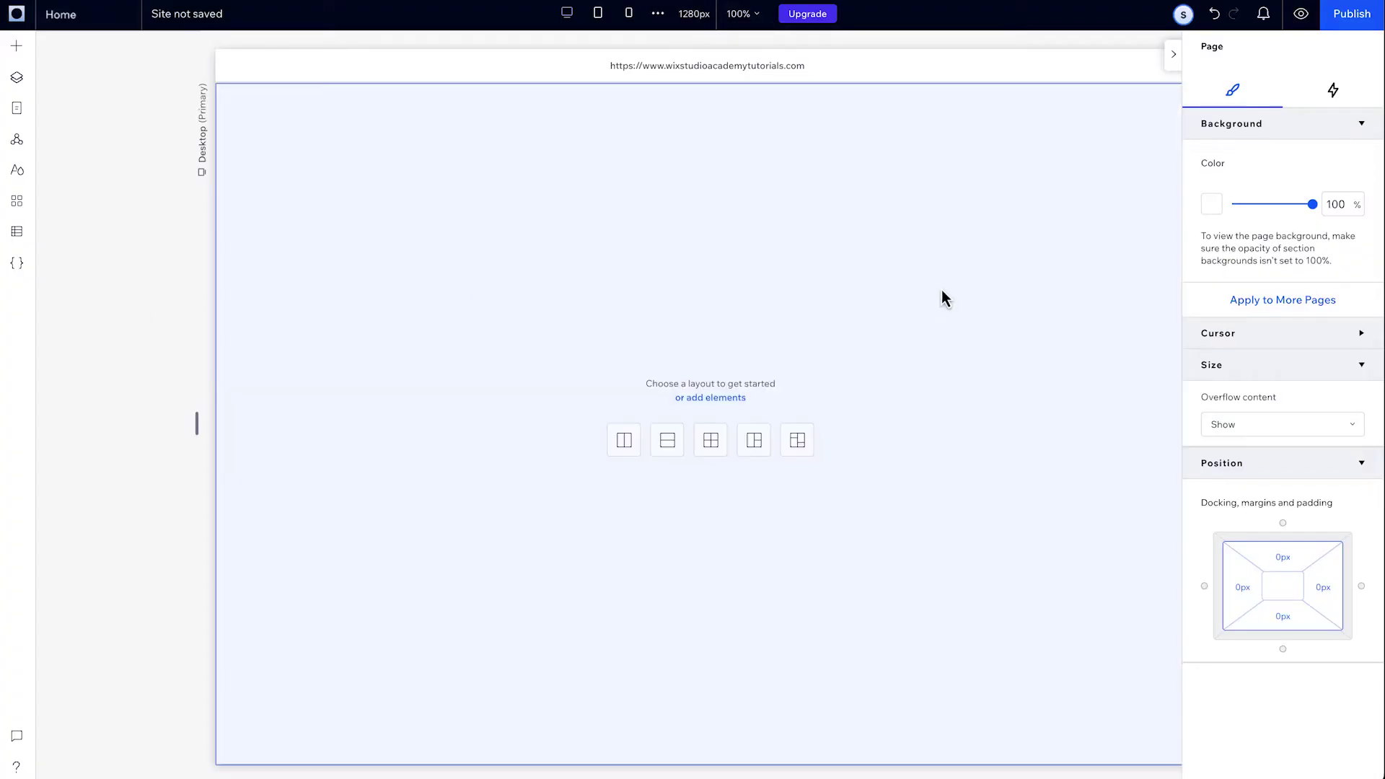
- Drop a grey container into the empty section, narrow the canvas, and move the container lower right
{"action": "left_click", "coordinate": [942, 288]}
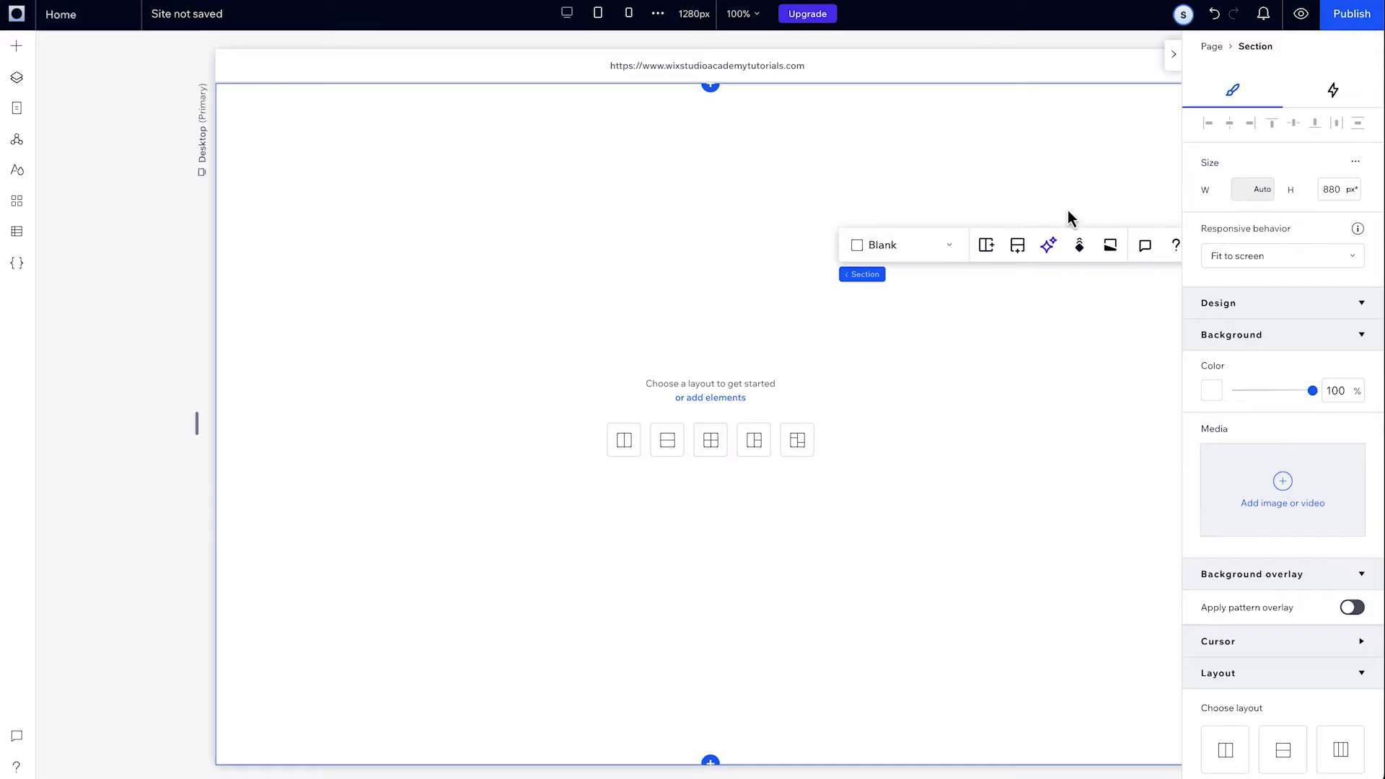
{"action": "left_click", "coordinate": [24, 51]}
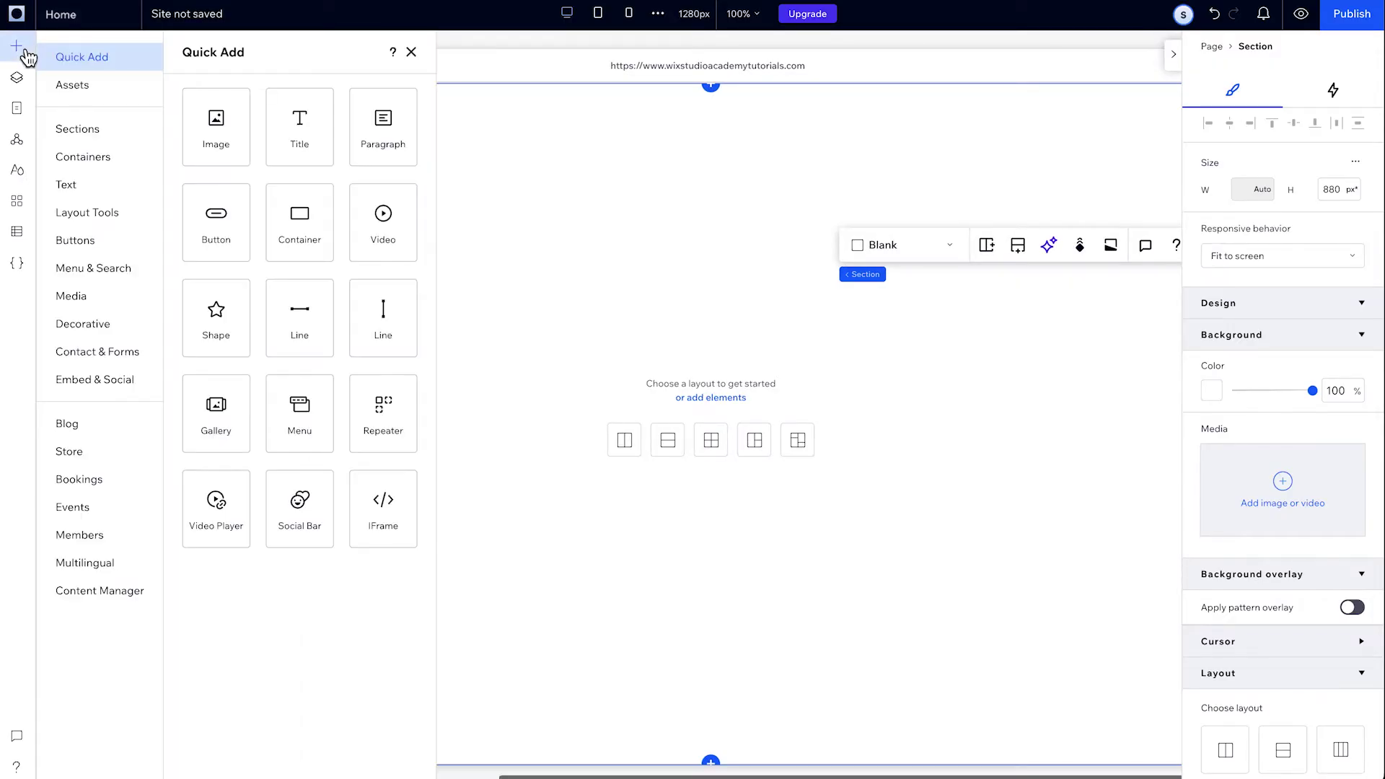
{"action": "left_click_drag", "start_coordinate": [316, 235], "coordinate": [866, 300]}
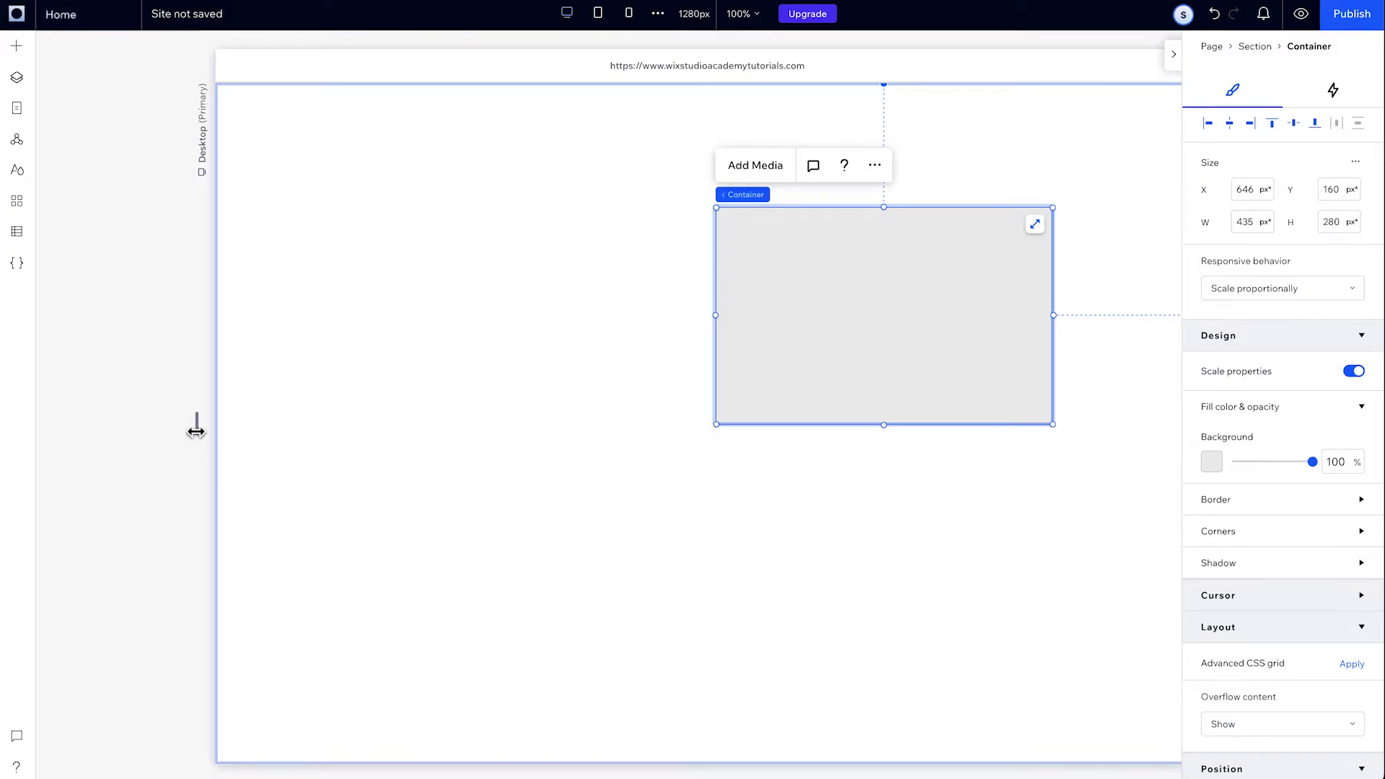
{"action": "left_click_drag", "start_coordinate": [193, 426], "coordinate": [218, 407]}
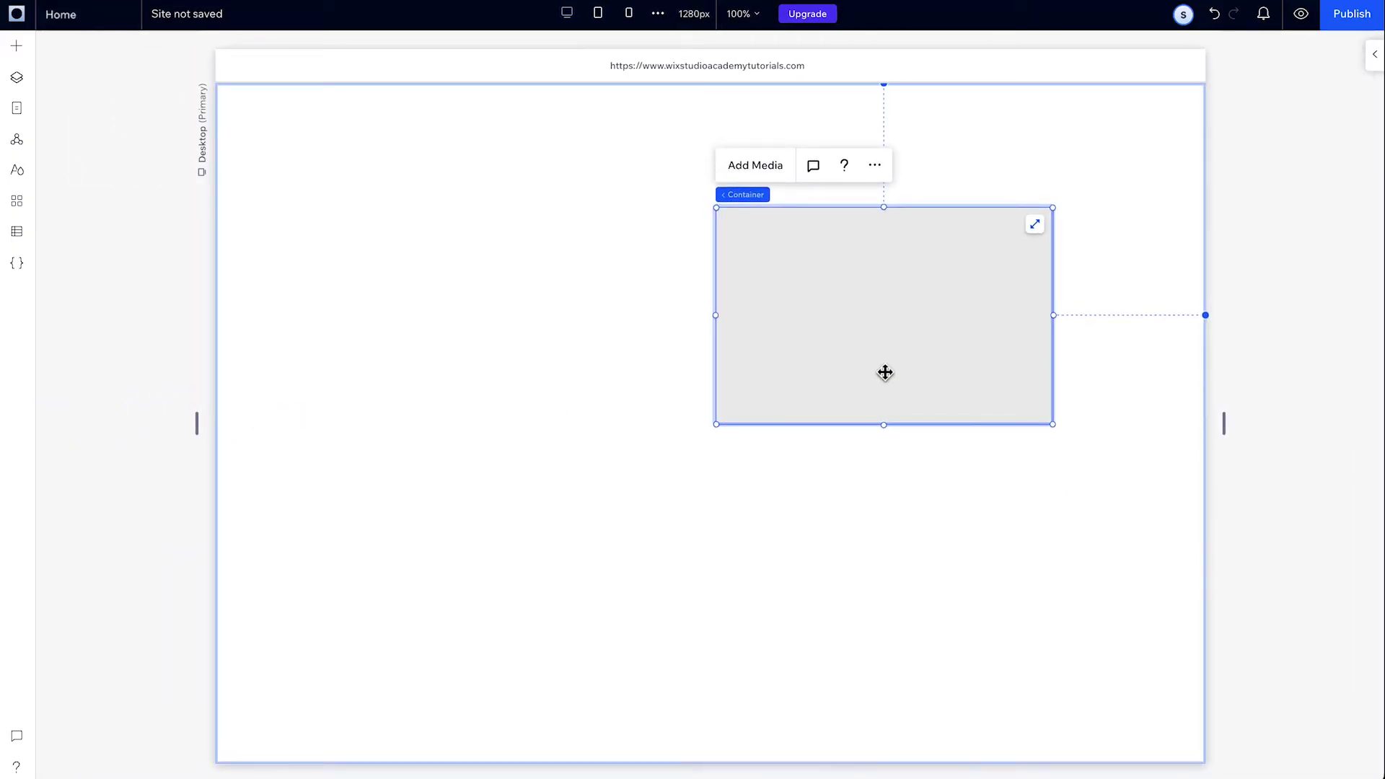
{"action": "left_click_drag", "start_coordinate": [886, 371], "coordinate": [930, 710]}
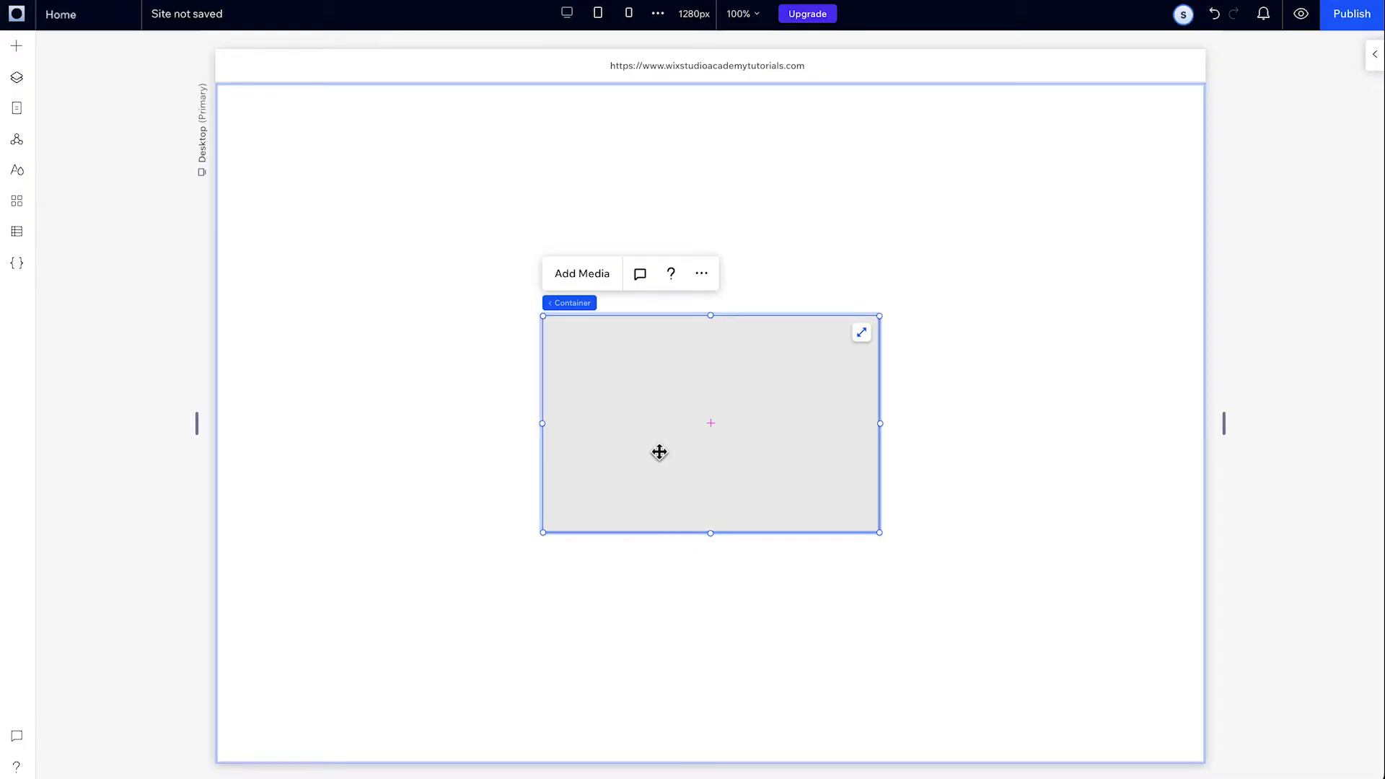
- Dock the grey container to the section's bottom edge, then drag it back to the centre
{"action": "left_click_drag", "start_coordinate": [608, 463], "coordinate": [662, 435]}
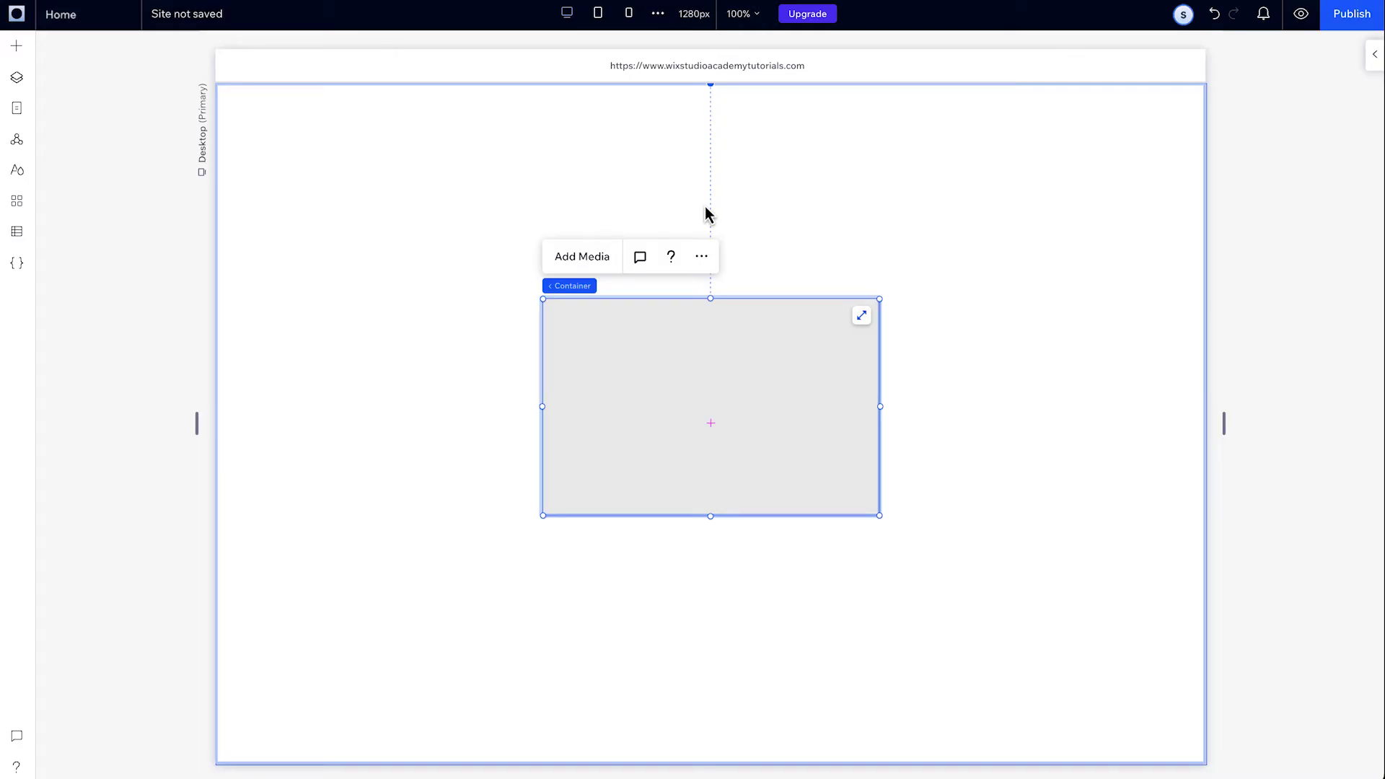
{"action": "left_click", "coordinate": [1373, 58]}
{"action": "scroll", "coordinate": [1323, 274], "scroll_direction": "down", "scroll_amount": 5}
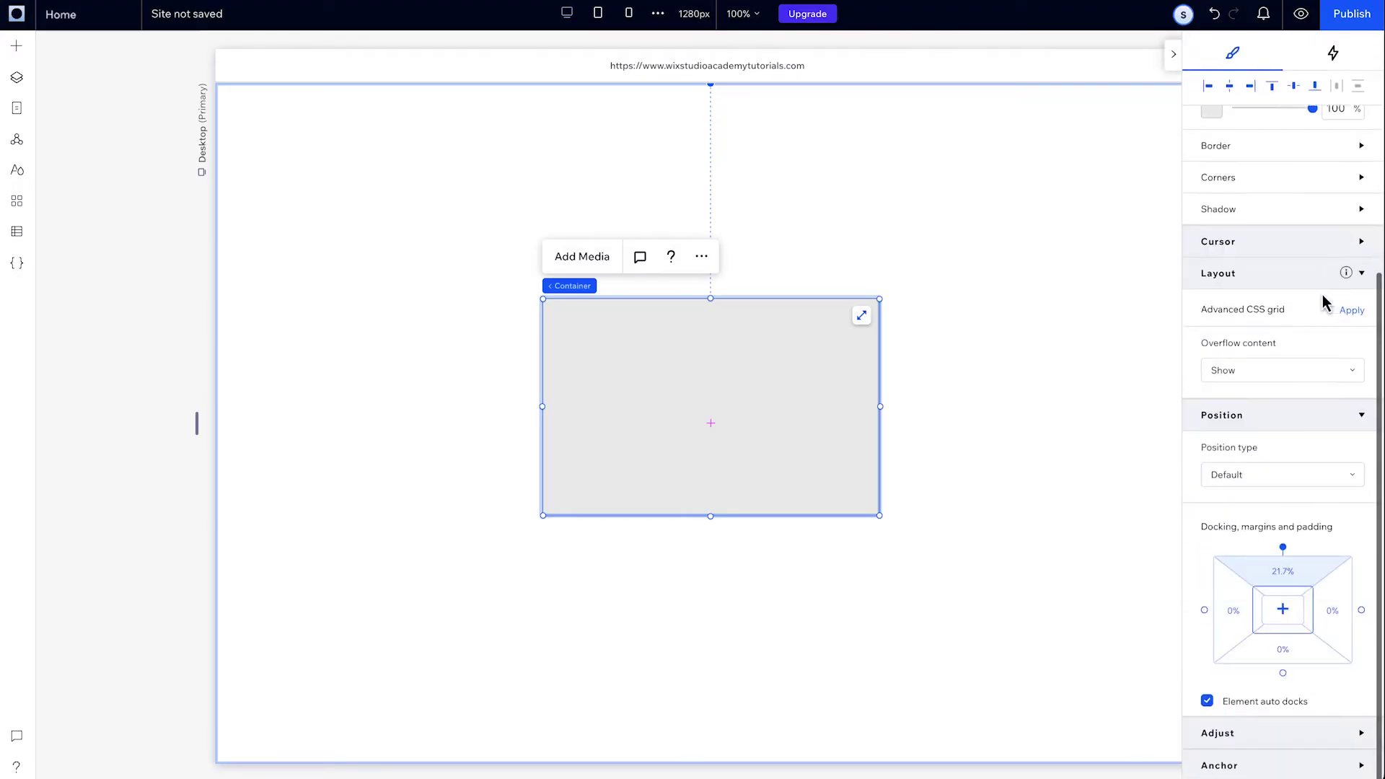
{"action": "left_click", "coordinate": [1283, 672]}
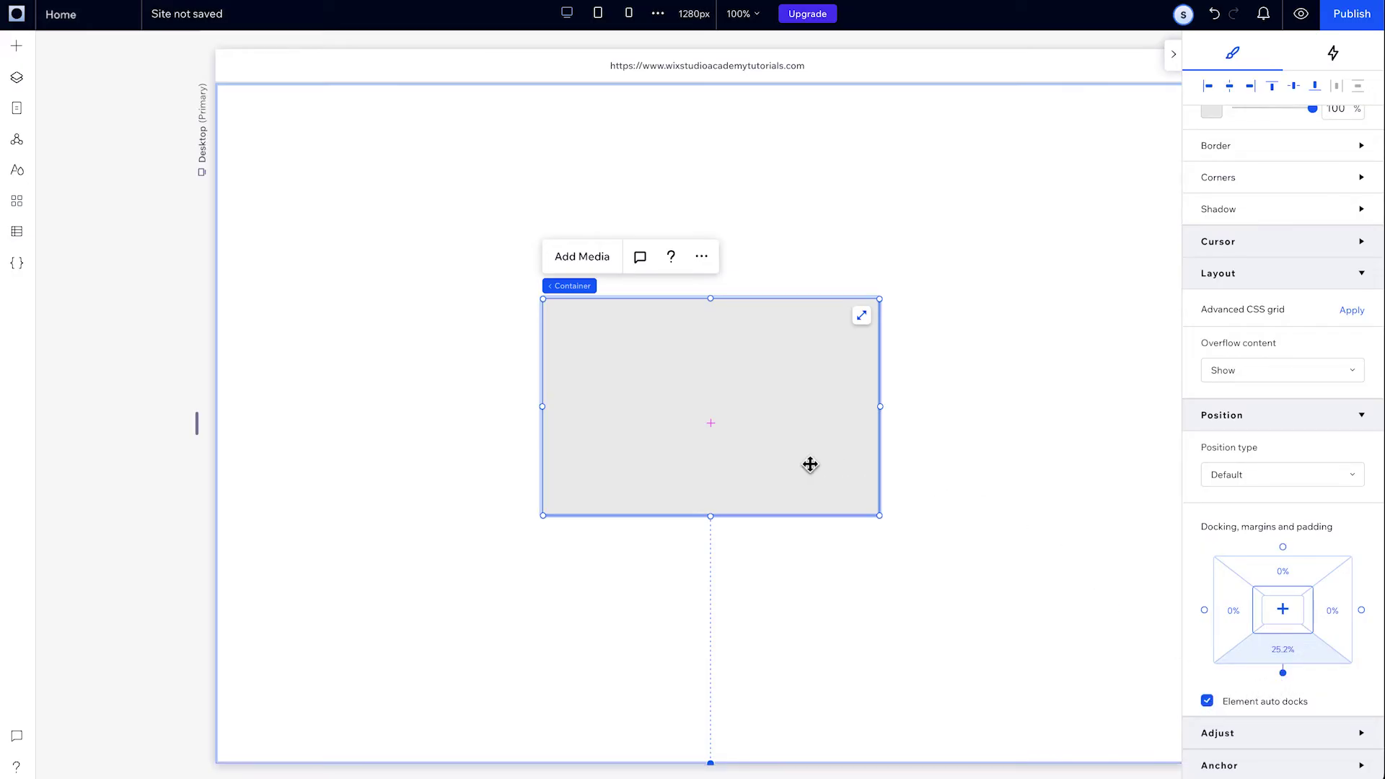
{"action": "left_click_drag", "start_coordinate": [810, 464], "coordinate": [779, 591]}
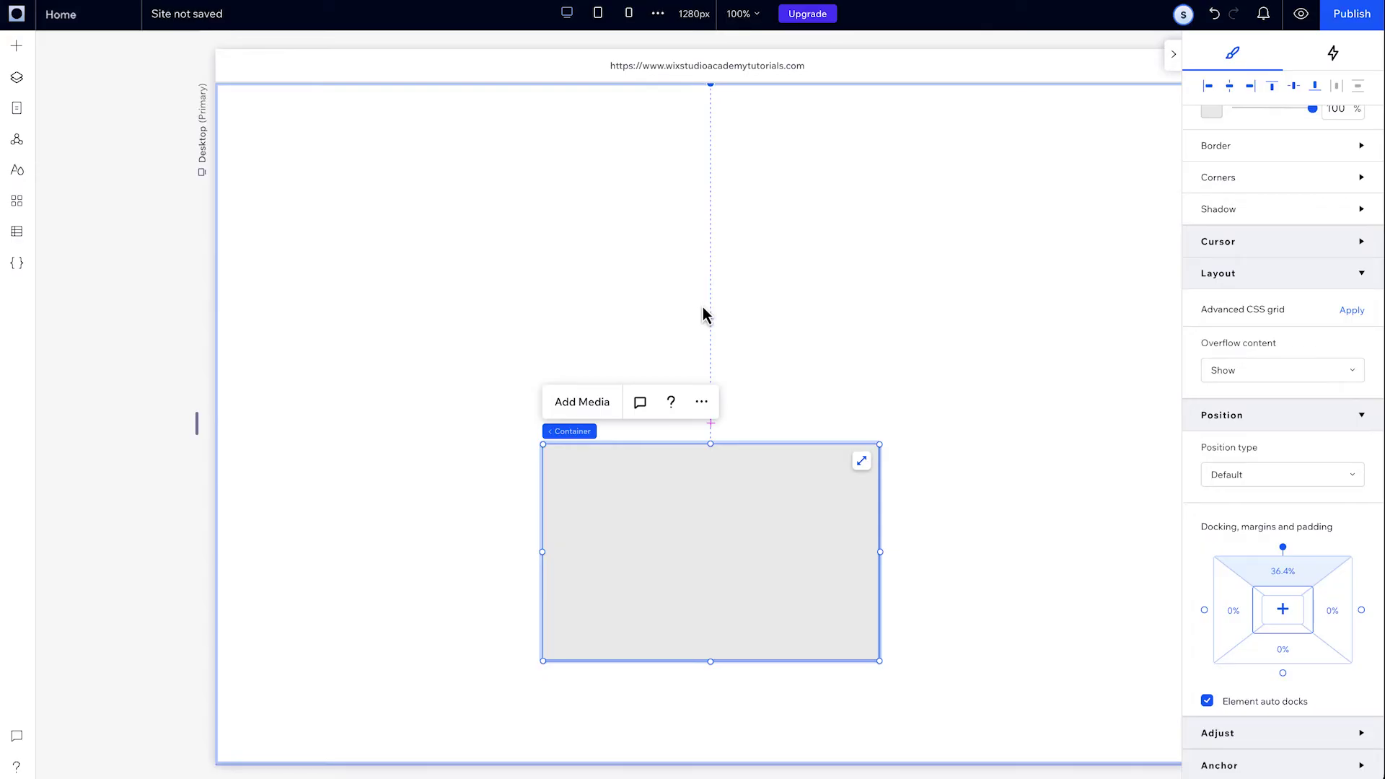
{"action": "left_click_drag", "start_coordinate": [702, 534], "coordinate": [704, 406]}
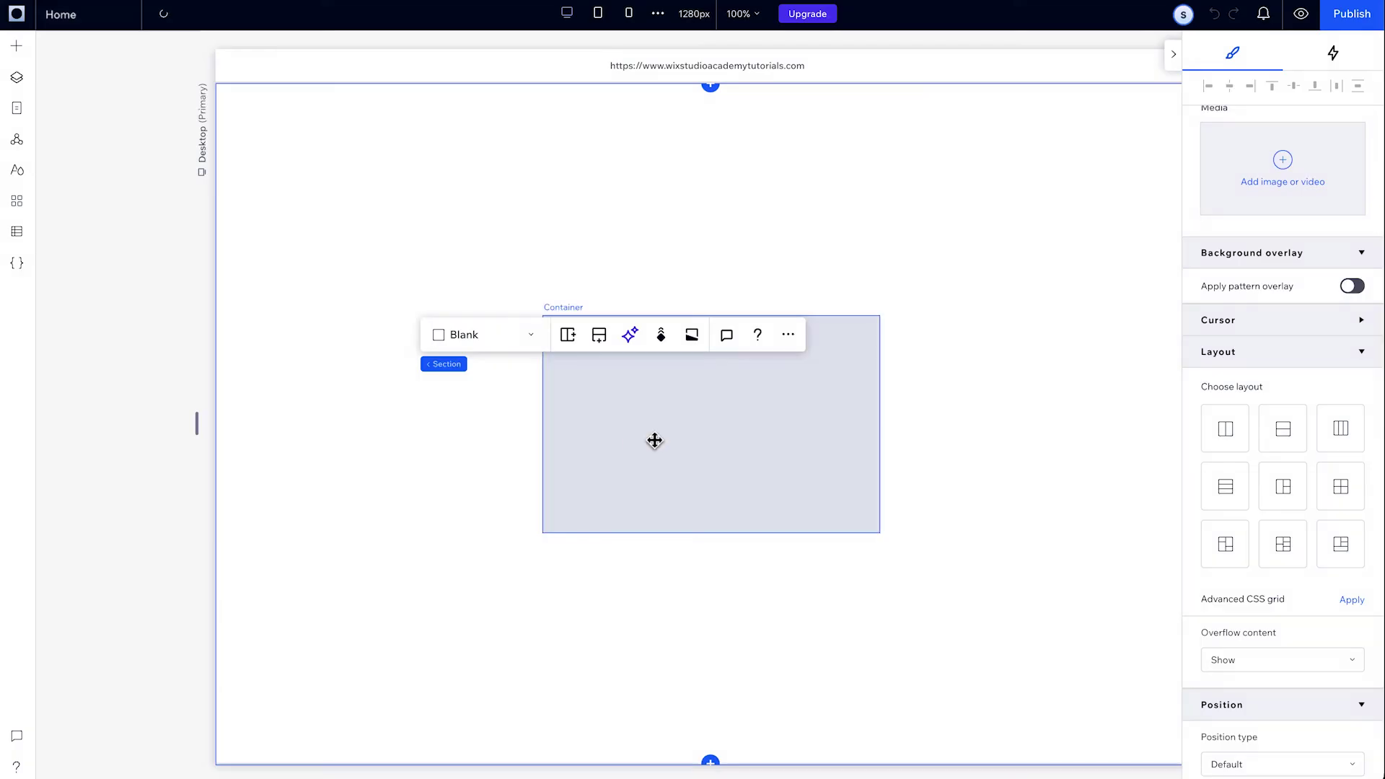
- Align the empty container left, nudge it up, then dock it to the section's right edge
{"action": "left_click", "coordinate": [653, 439]}
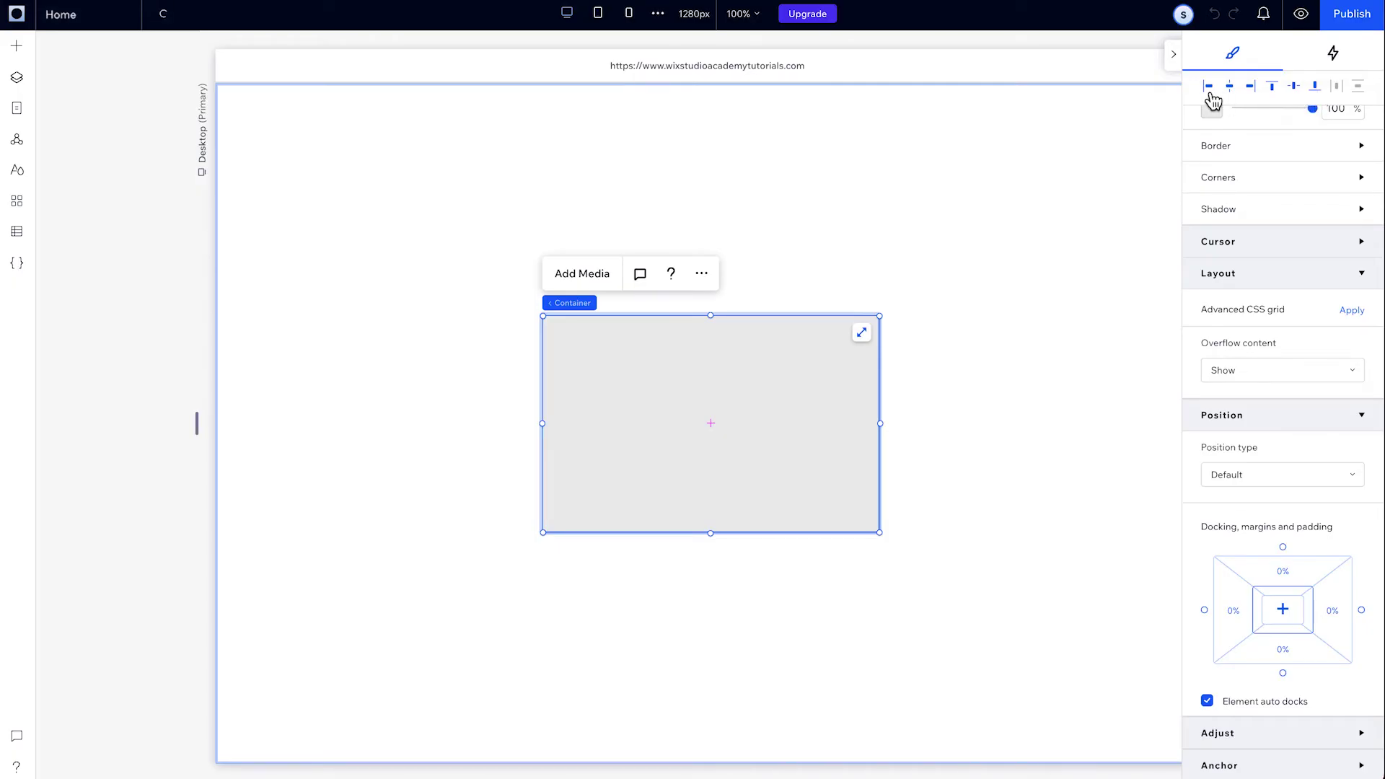
{"action": "left_click", "coordinate": [1210, 87]}
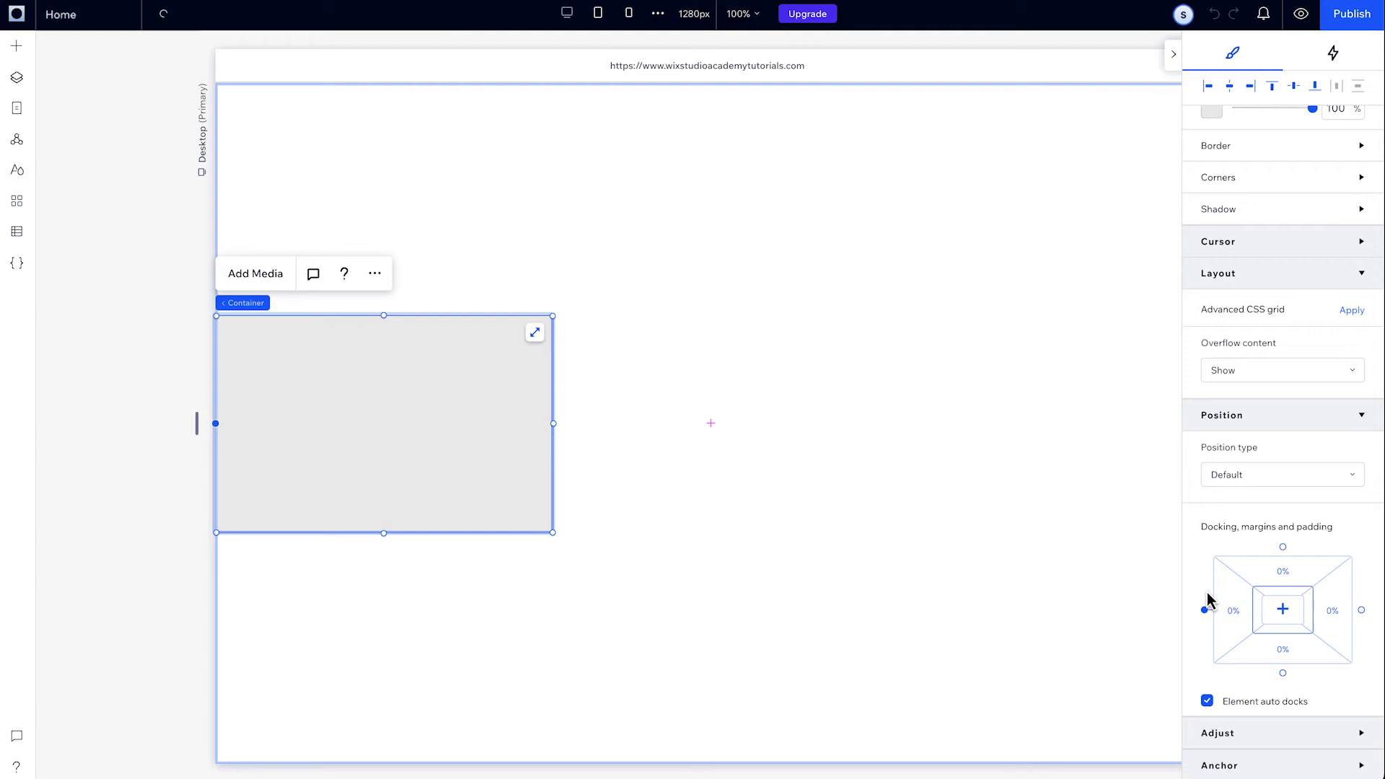
{"action": "mouse_move", "coordinate": [452, 464]}
{"action": "left_mouse_down"}
{"action": "mouse_move", "coordinate": [454, 440]}
{"action": "mouse_move", "coordinate": [451, 476]}
{"action": "mouse_move", "coordinate": [453, 452]}
{"action": "left_mouse_up"}
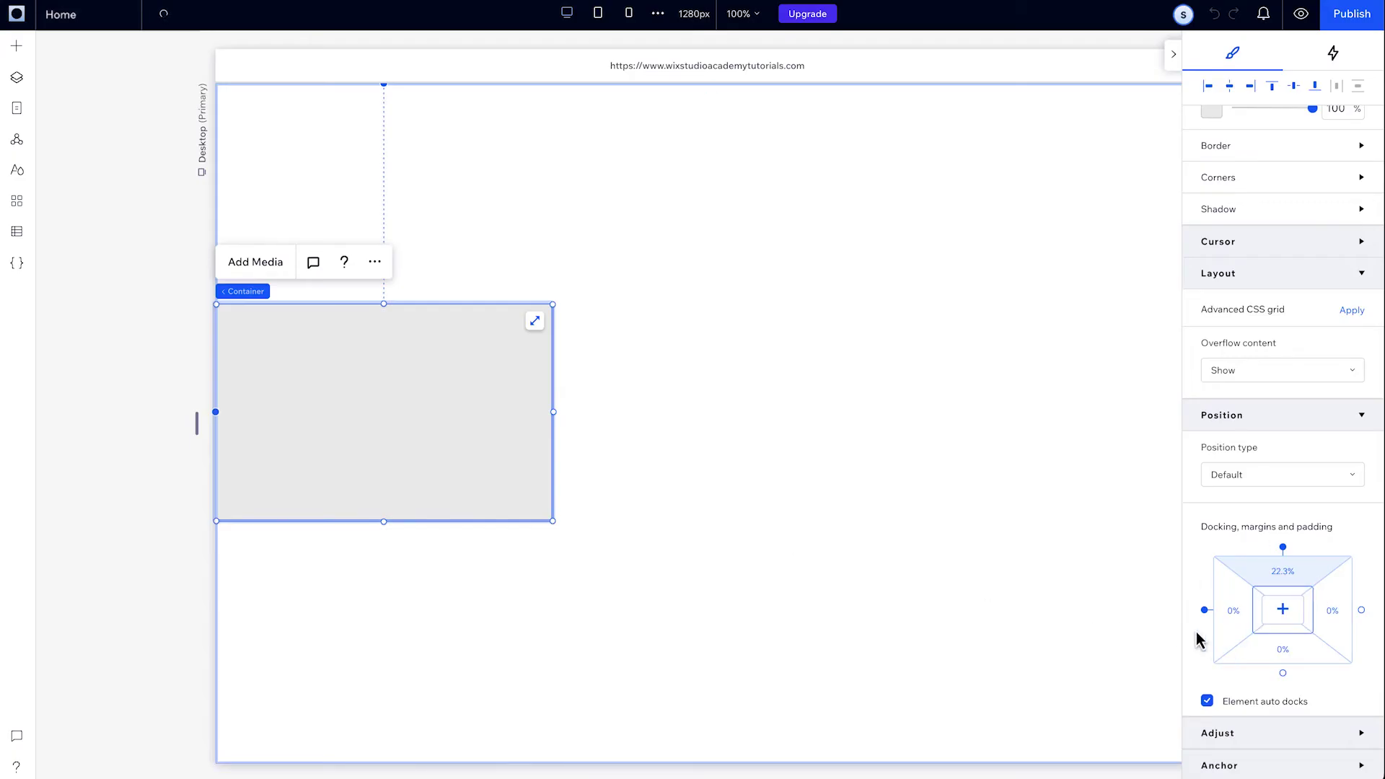
{"action": "left_click", "coordinate": [1254, 86]}
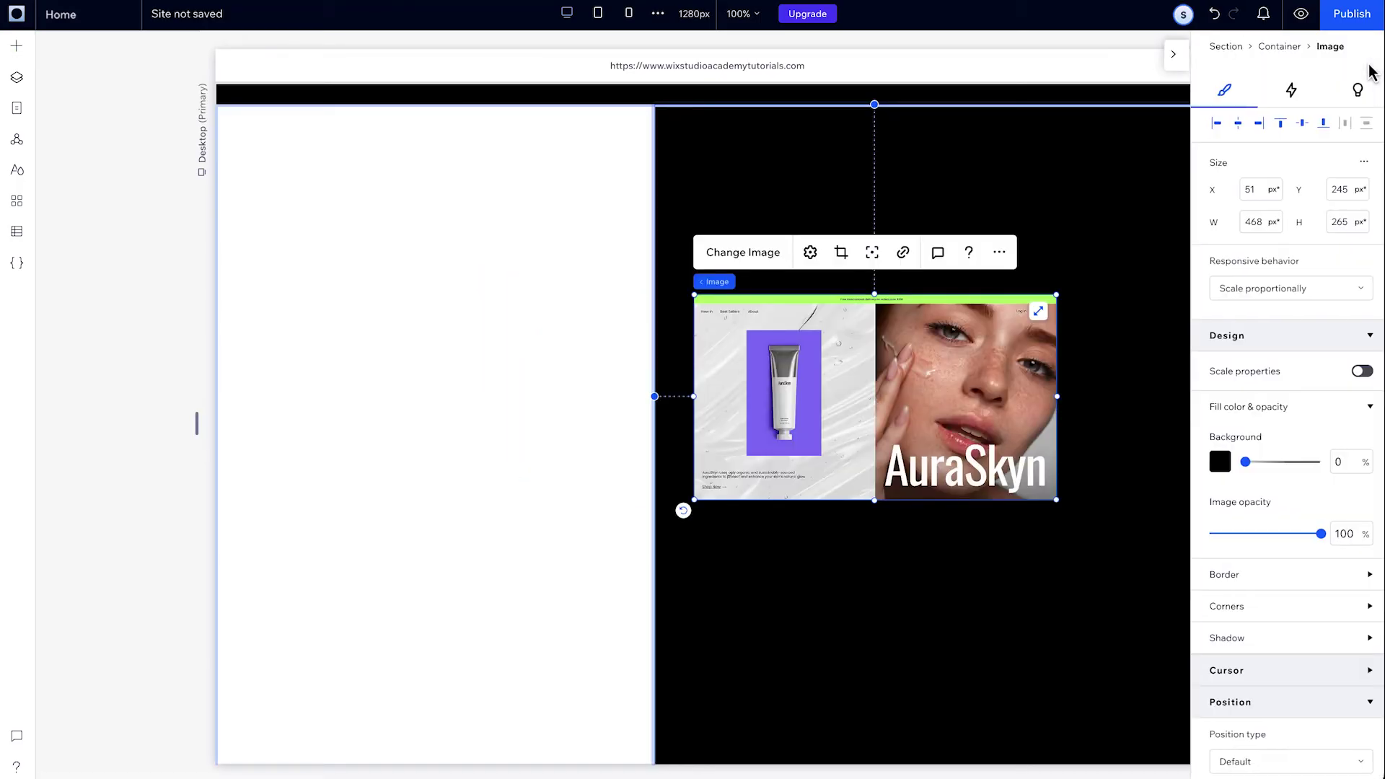
- Dock the AuraSkyn image right and drag it lower and further right in the black container
{"action": "scroll", "coordinate": [1304, 621], "scroll_direction": "down", "scroll_amount": 4}
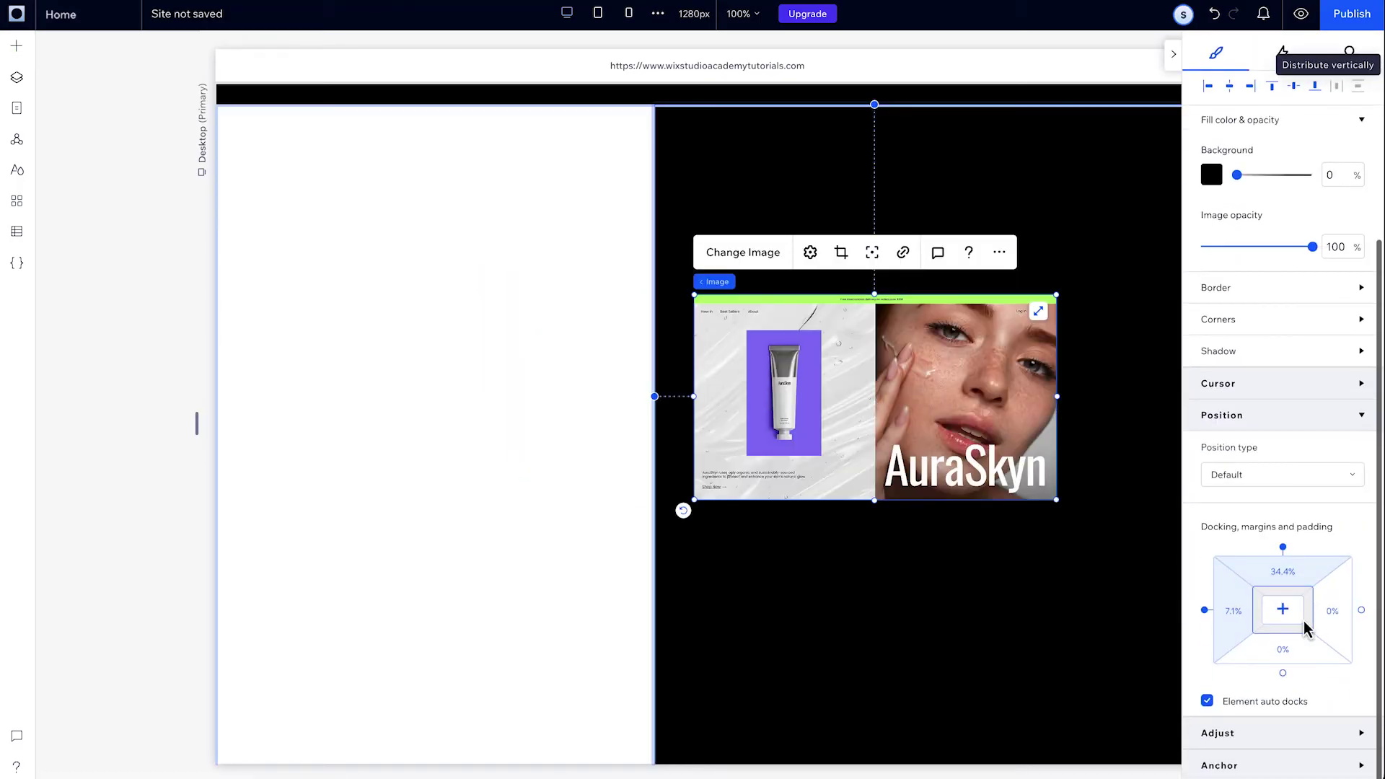
{"action": "left_click", "coordinate": [1362, 611]}
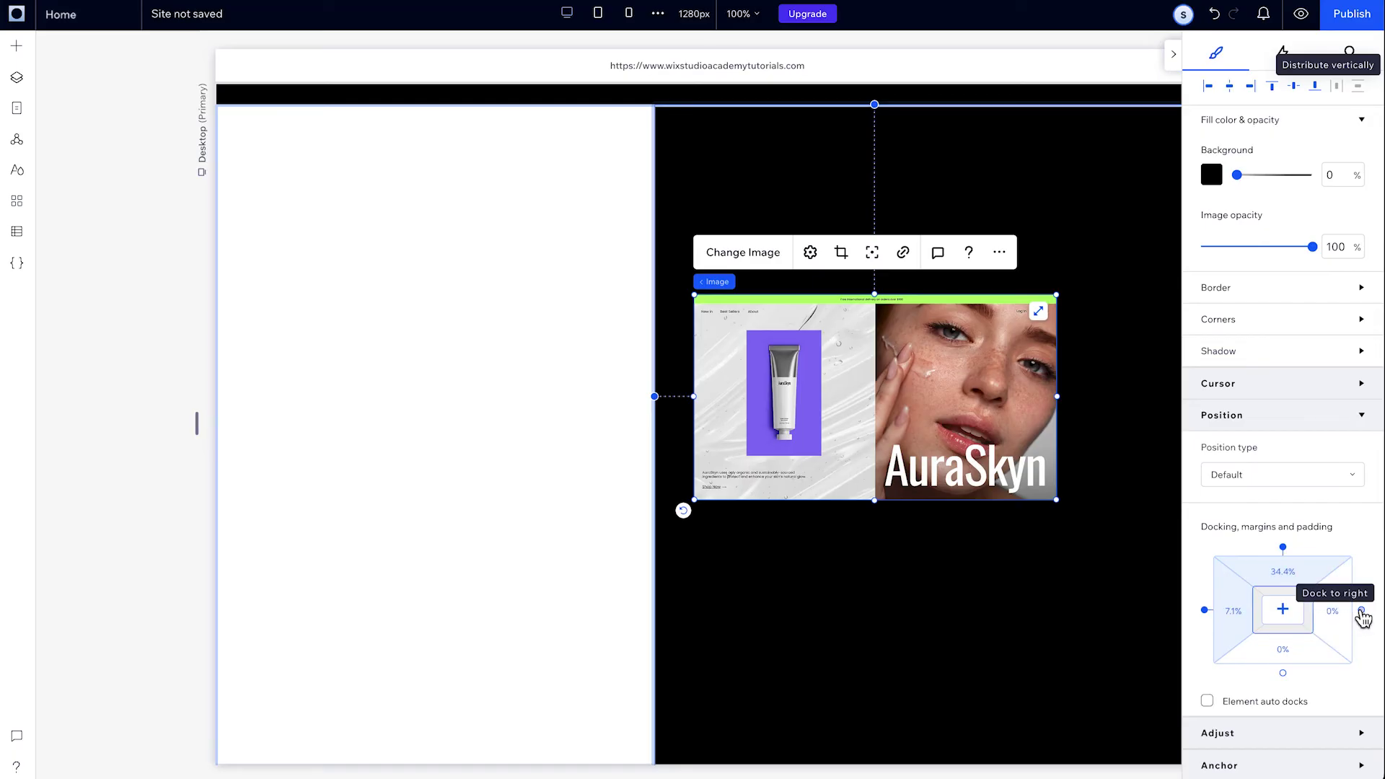
{"action": "left_click_drag", "start_coordinate": [893, 411], "coordinate": [943, 583]}
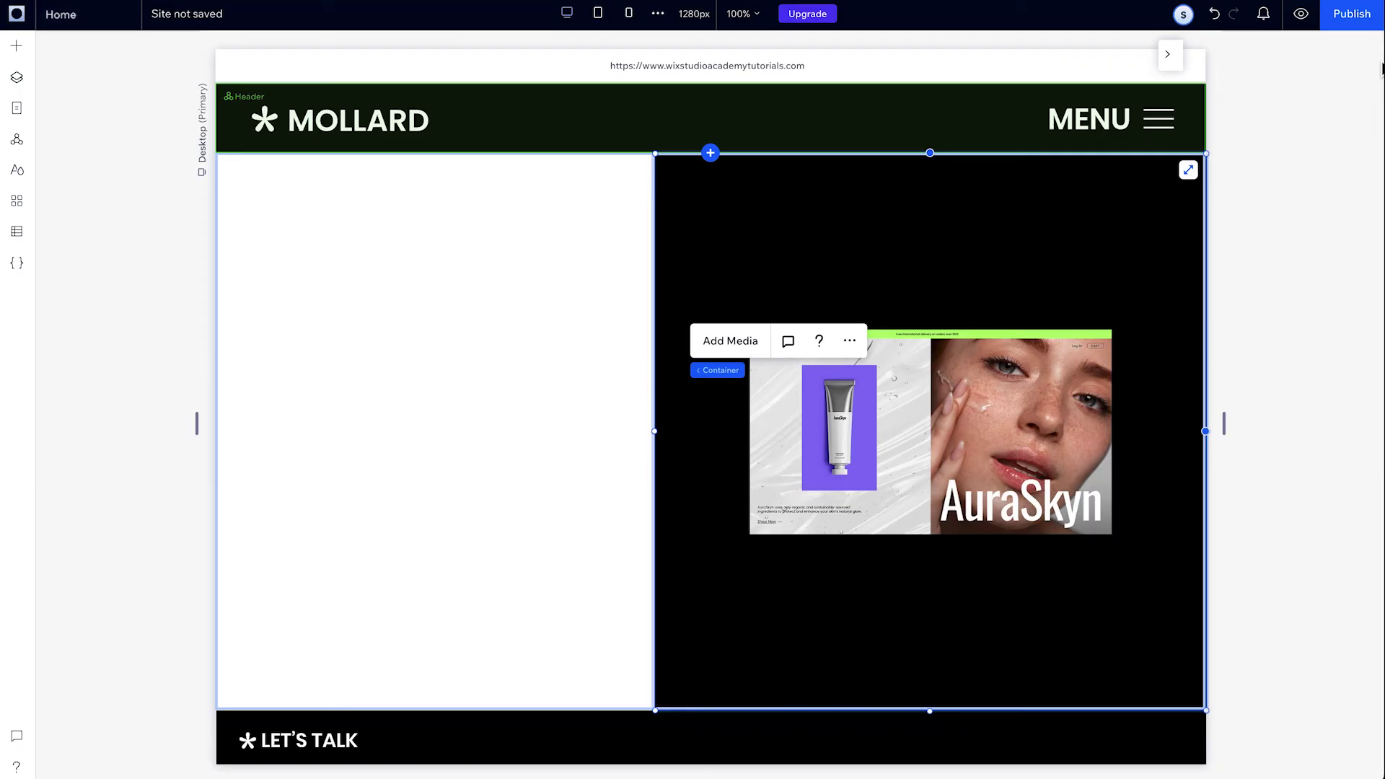
- Set the black container's margins to 2% on the top and all other sides
{"action": "mouse_move", "coordinate": [1381, 68]}
{"action": "scroll", "coordinate": [1311, 340], "scroll_direction": "down", "scroll_amount": 5}
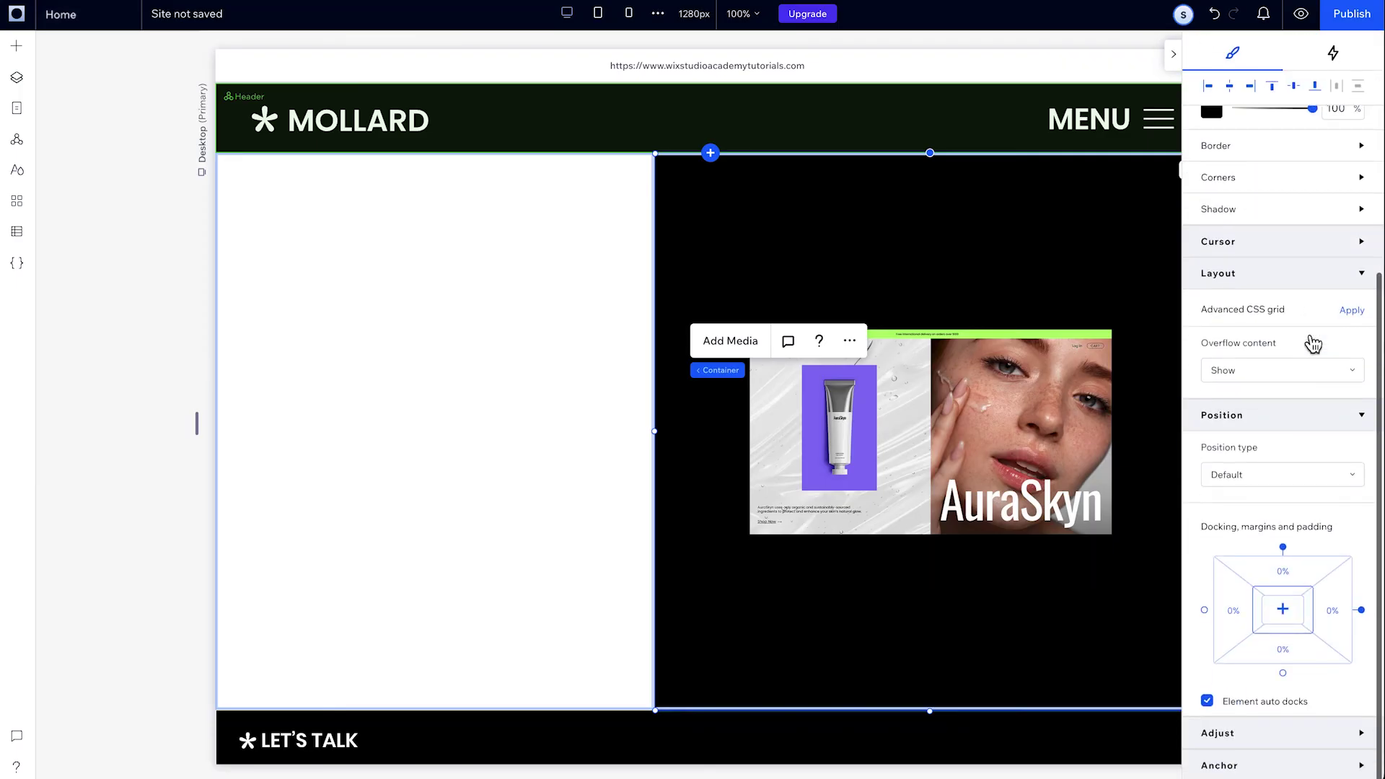
{"action": "left_click", "coordinate": [1287, 577]}
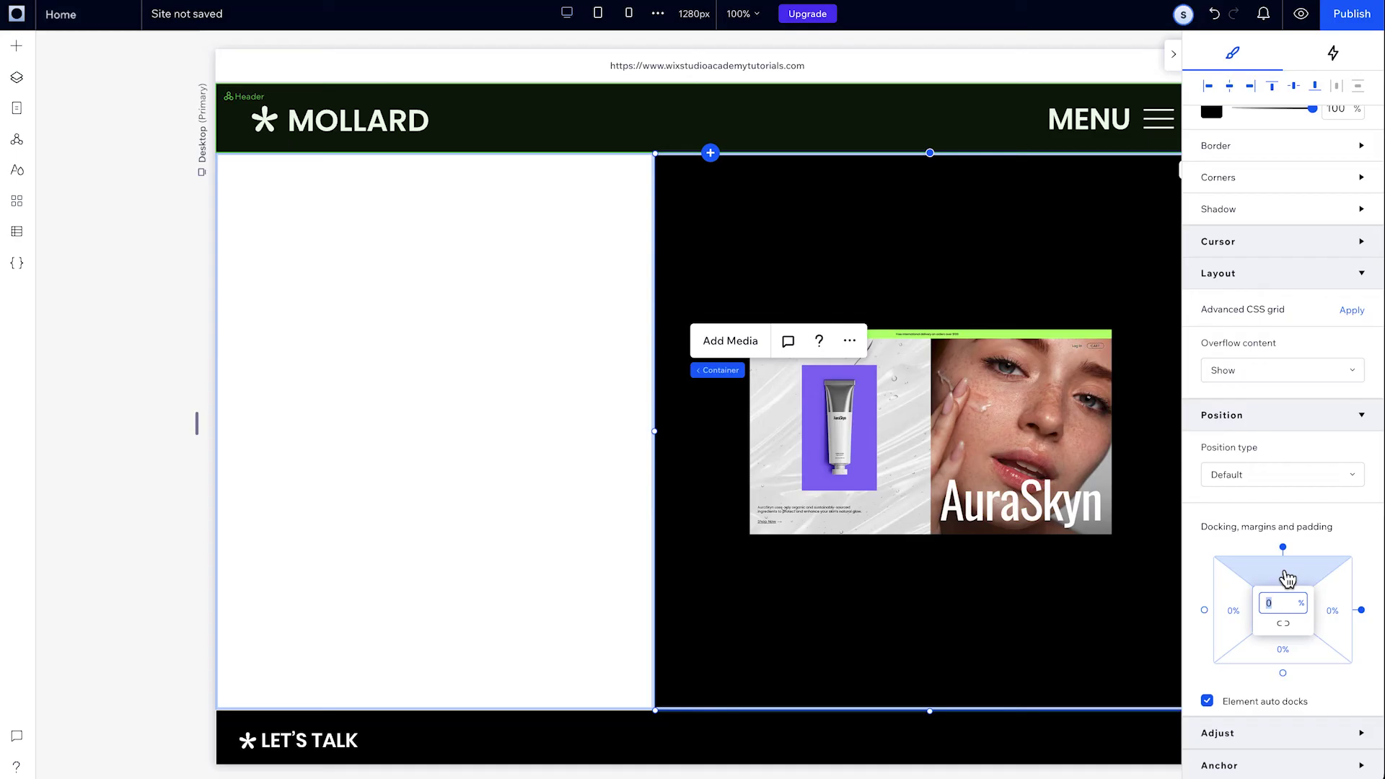
{"action": "type", "text": "2"}
{"action": "key", "text": "Return"}
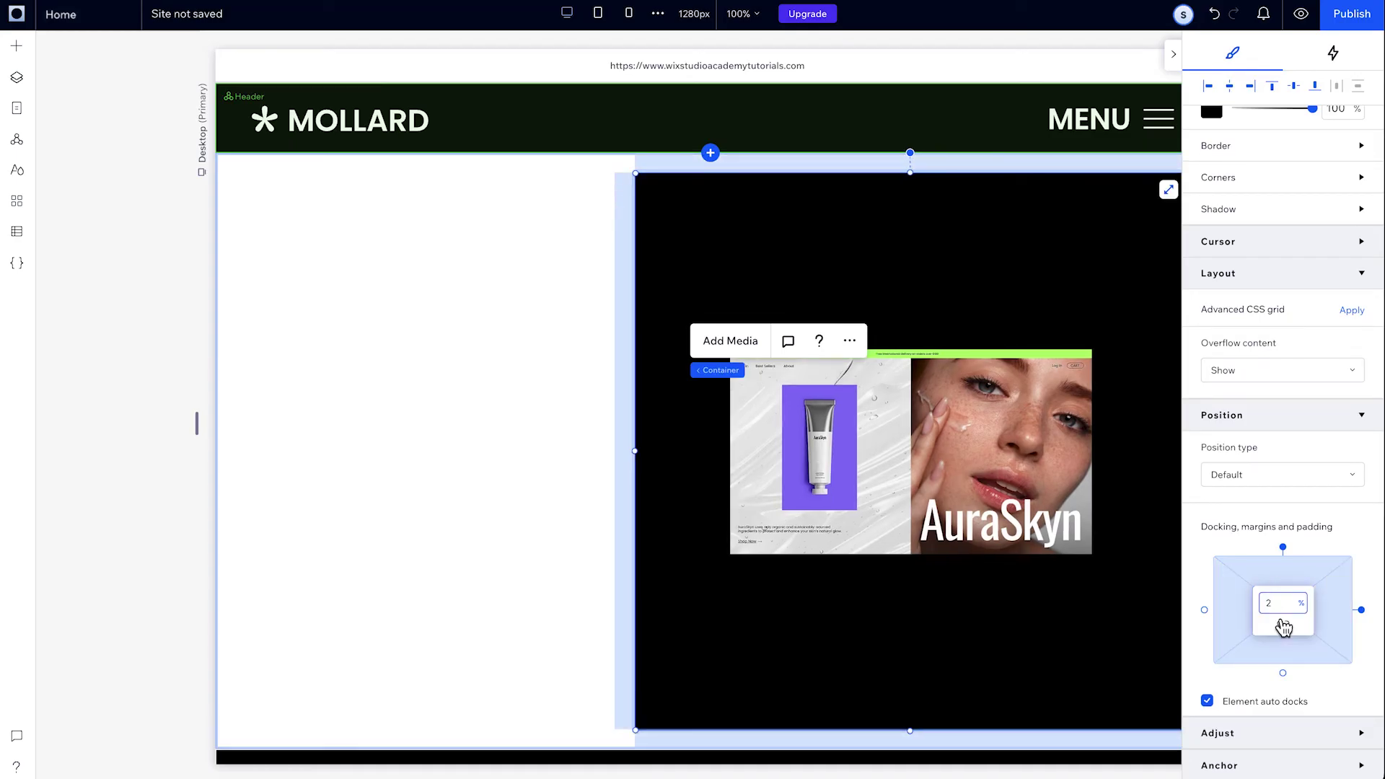
{"action": "key", "text": "Return"}
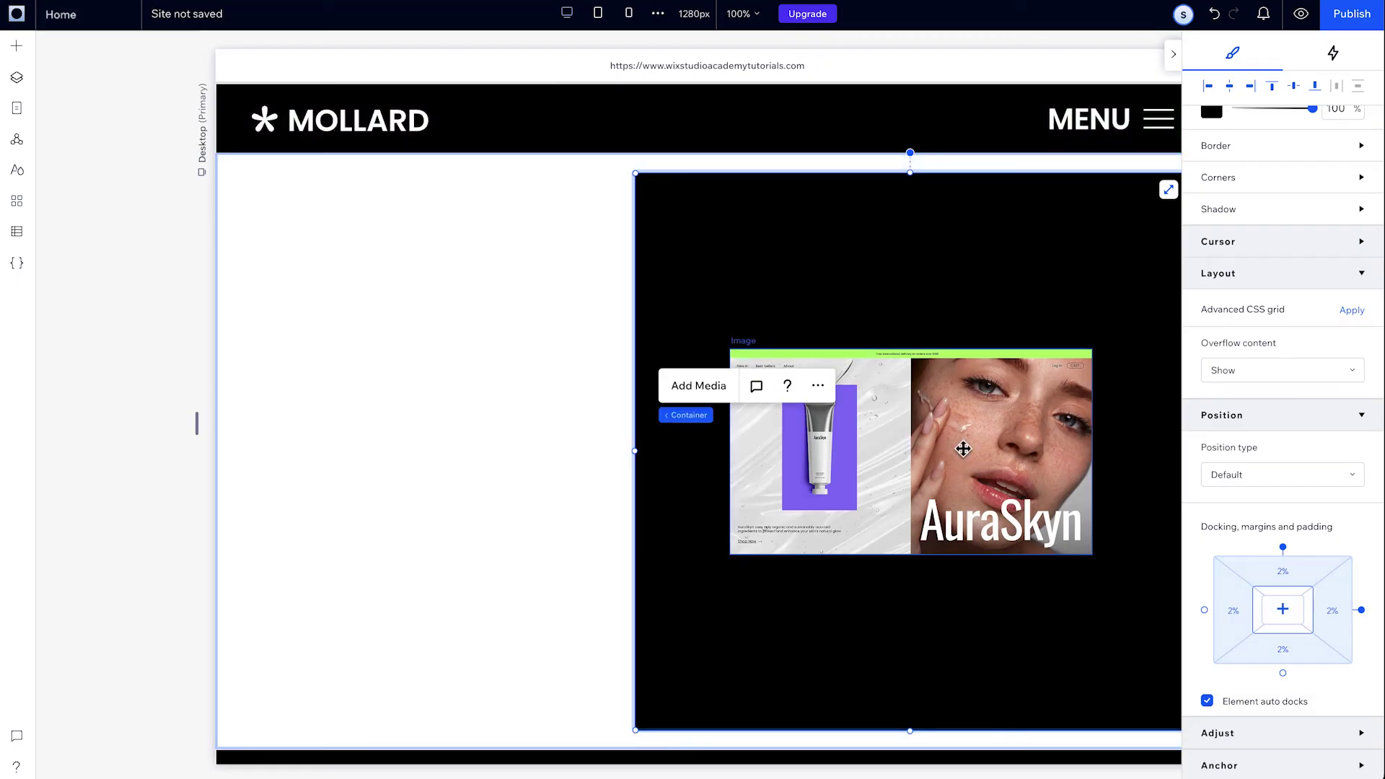
- Set the container's padding to 15% top, 15% bottom and 9% right
{"action": "left_click", "coordinate": [1289, 590]}
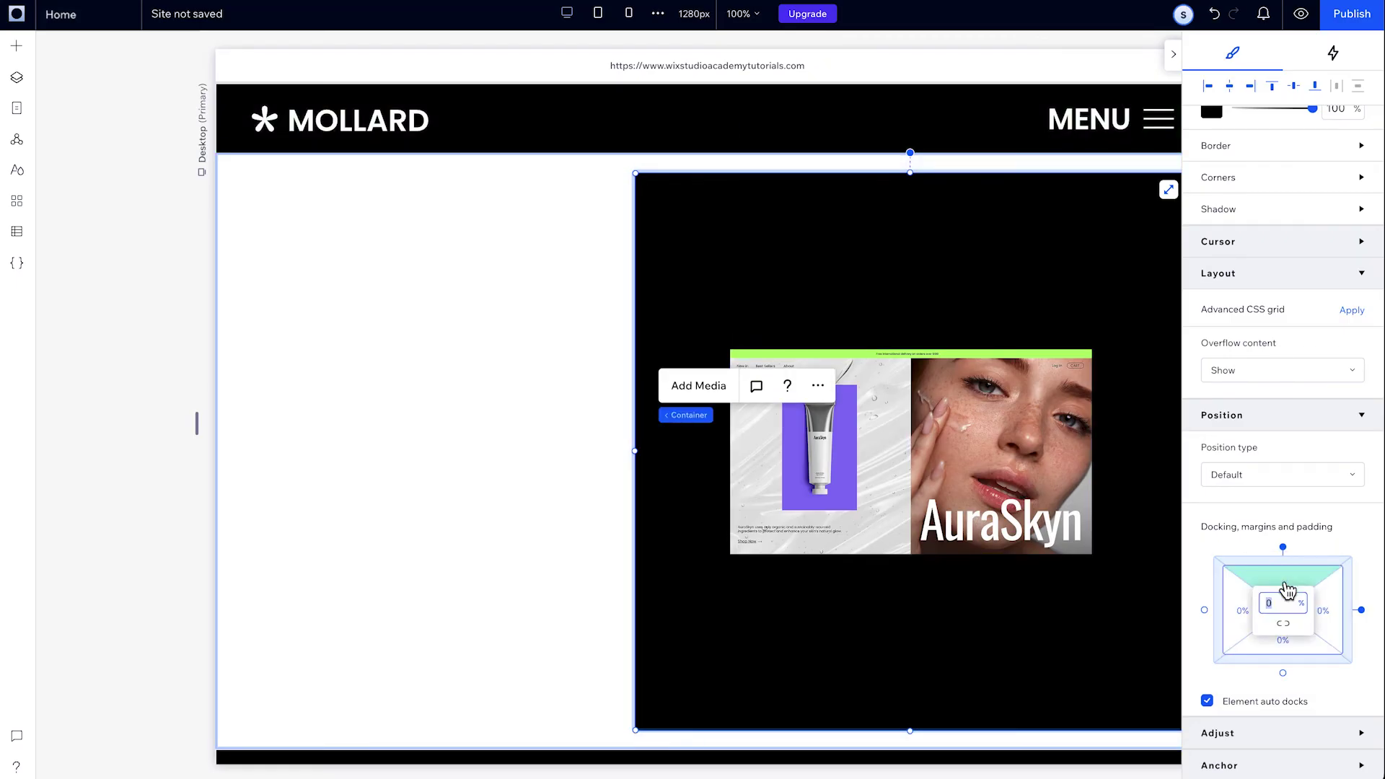
{"action": "type", "text": "15"}
{"action": "key", "text": "Return"}
{"action": "type", "text": "15"}
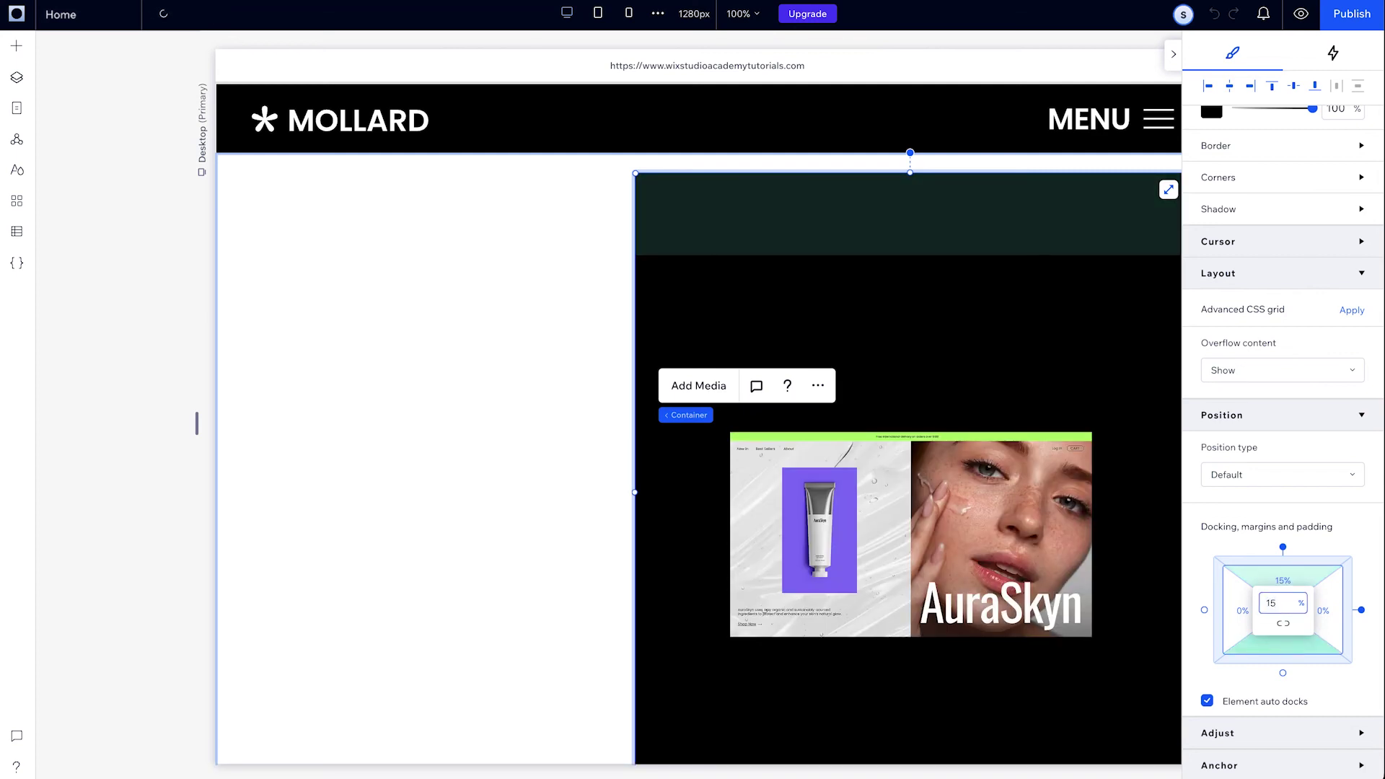
{"action": "key", "text": "Return"}
{"action": "type", "text": "9"}
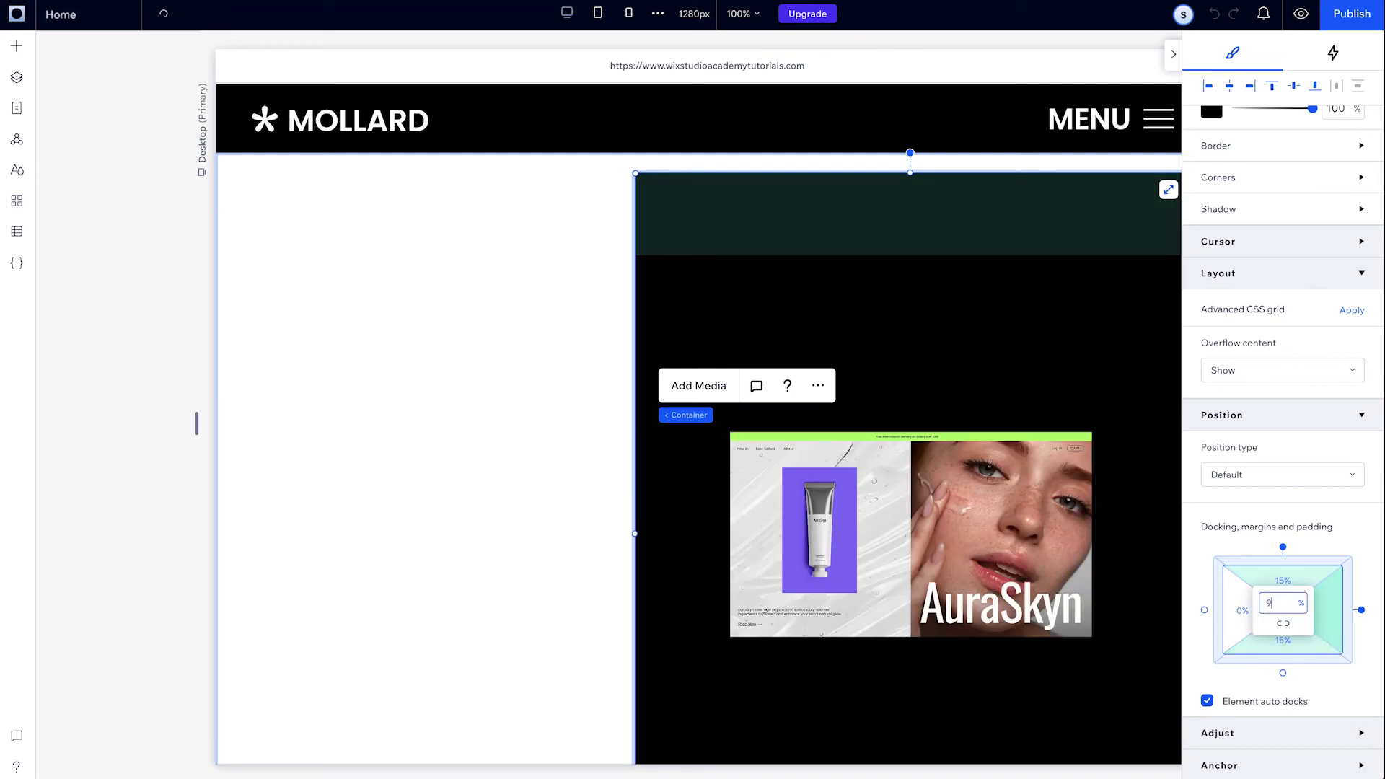
{"action": "key", "text": "Return"}
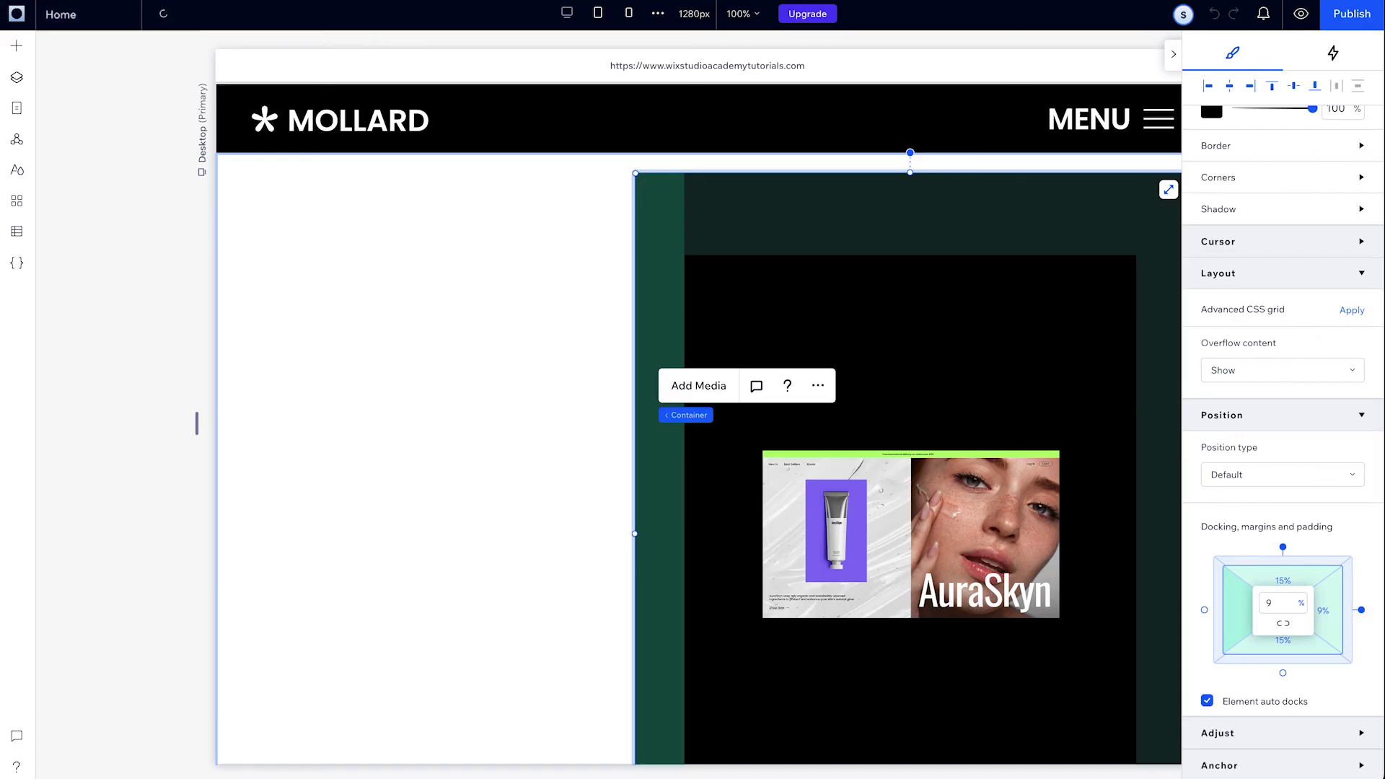
- Switch the padding units to px, link all sides, and set them to 64 px
{"action": "left_click", "coordinate": [1303, 605]}
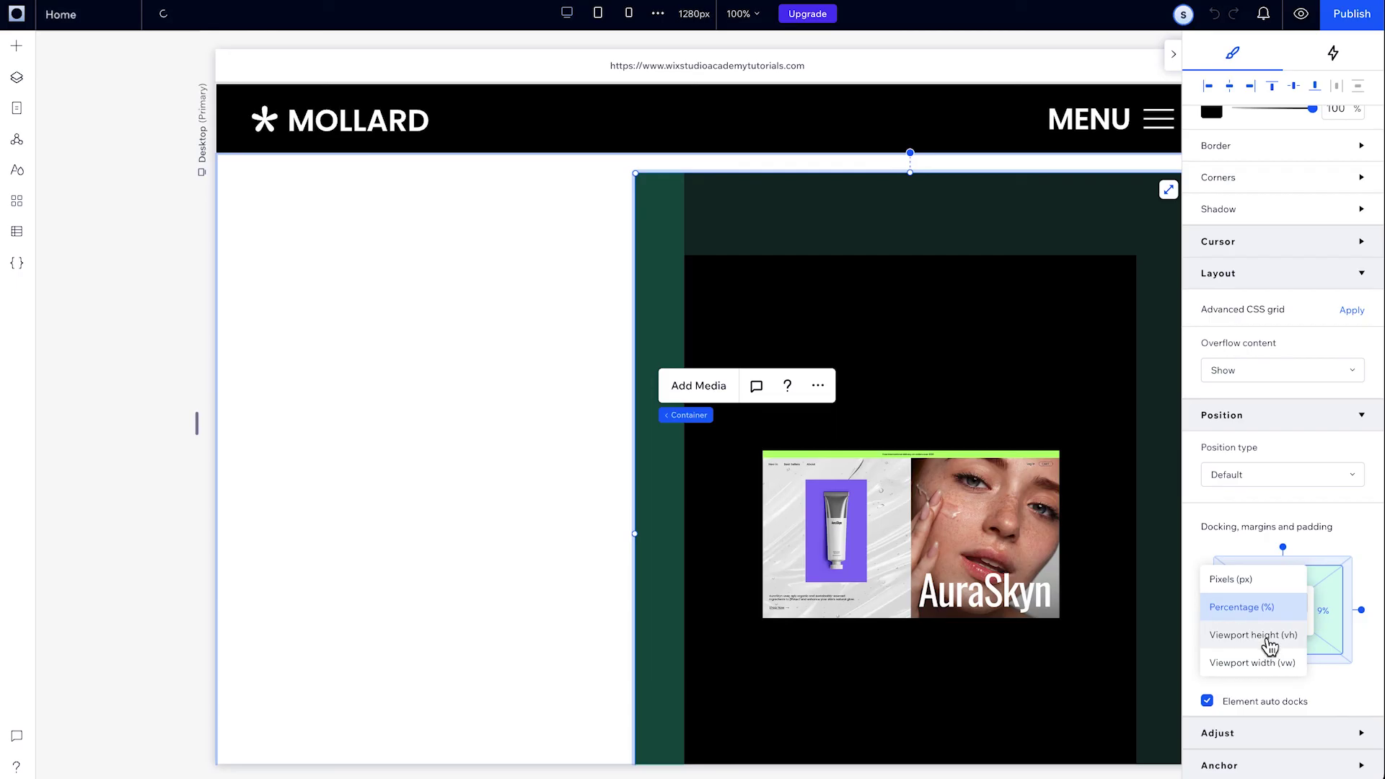
{"action": "left_click", "coordinate": [1256, 580]}
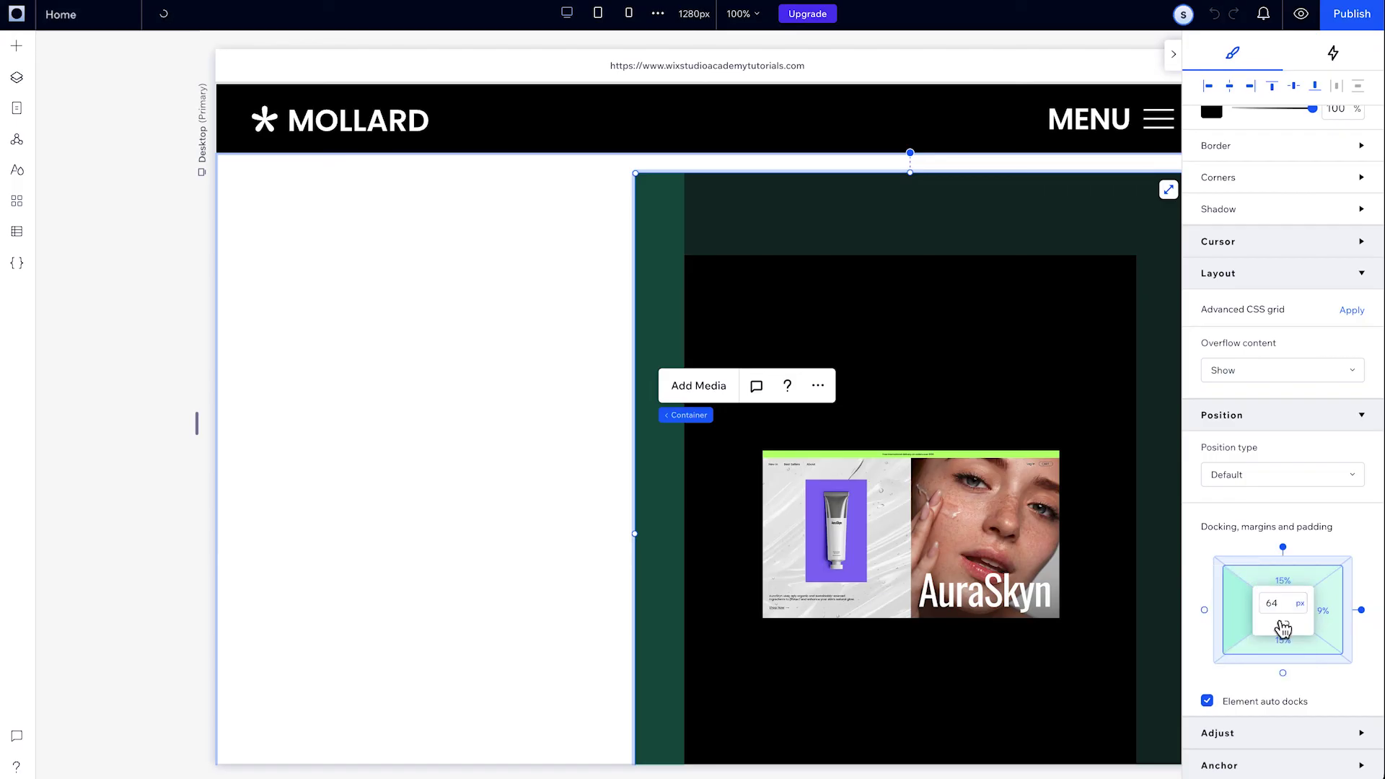
{"action": "left_click", "coordinate": [1283, 624]}
{"action": "type", "text": "64"}
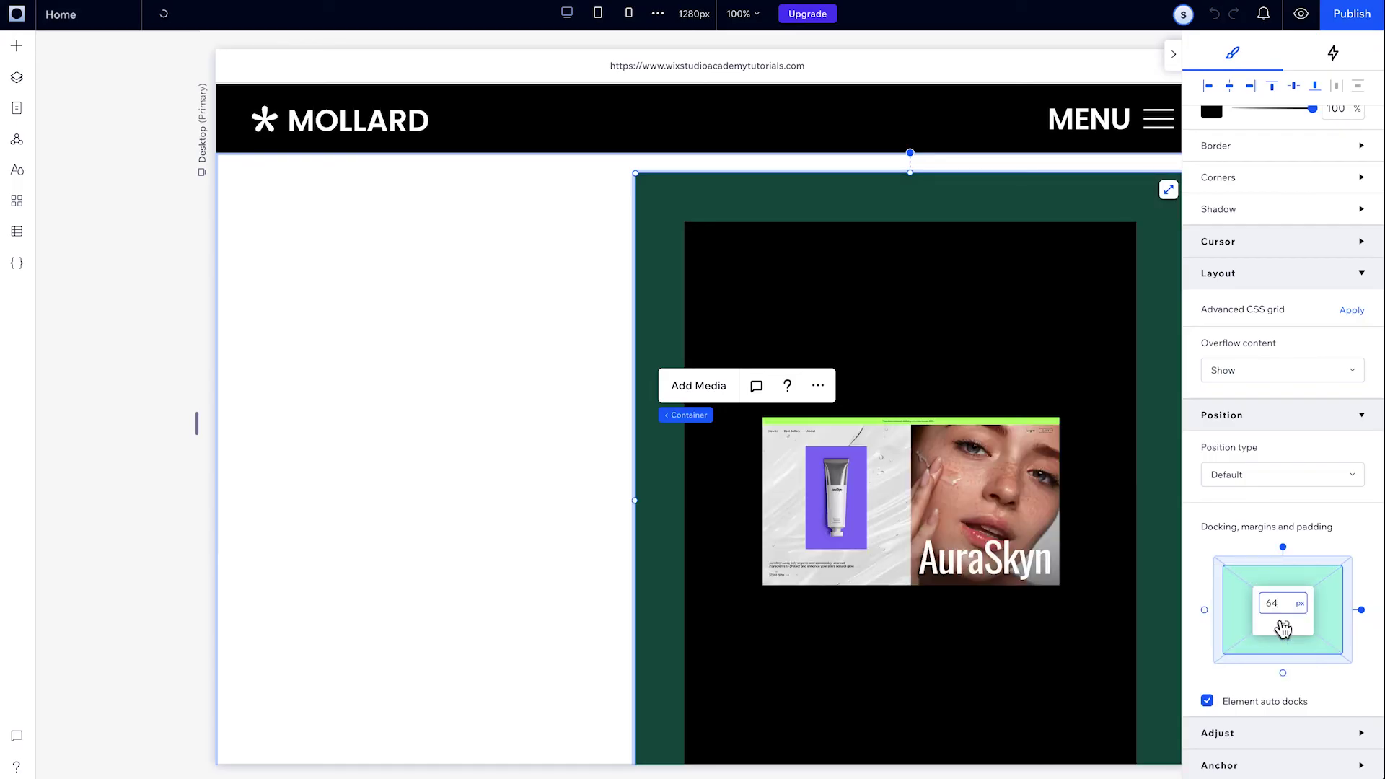